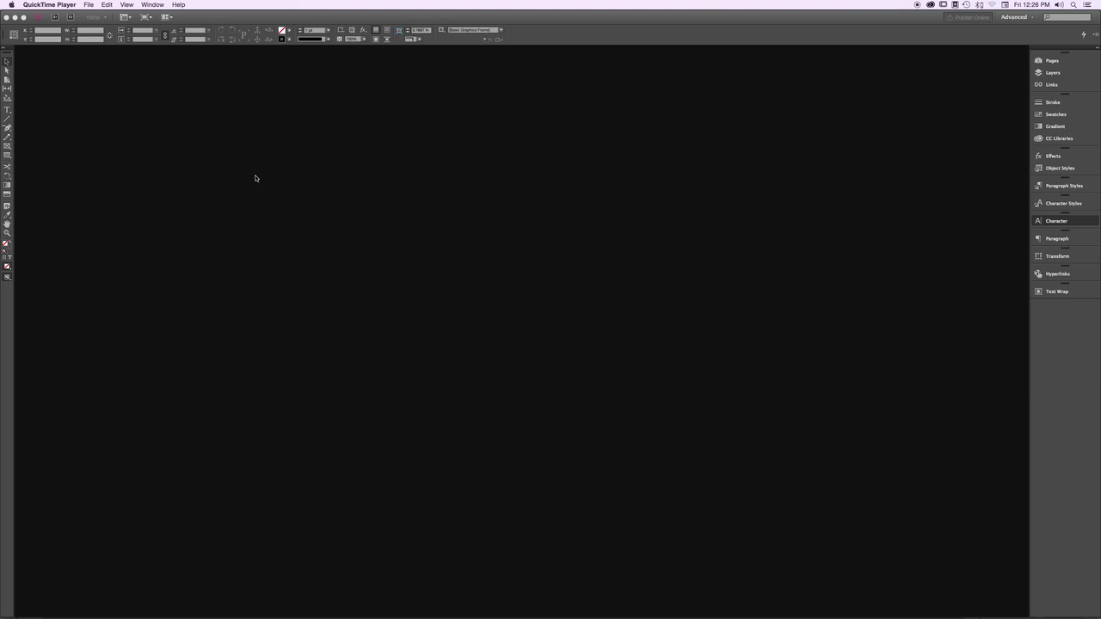
Switch from InDesign to Adobe Bridge showing the FOTOS folder.
{"action": "key", "text": "super+Tab"}
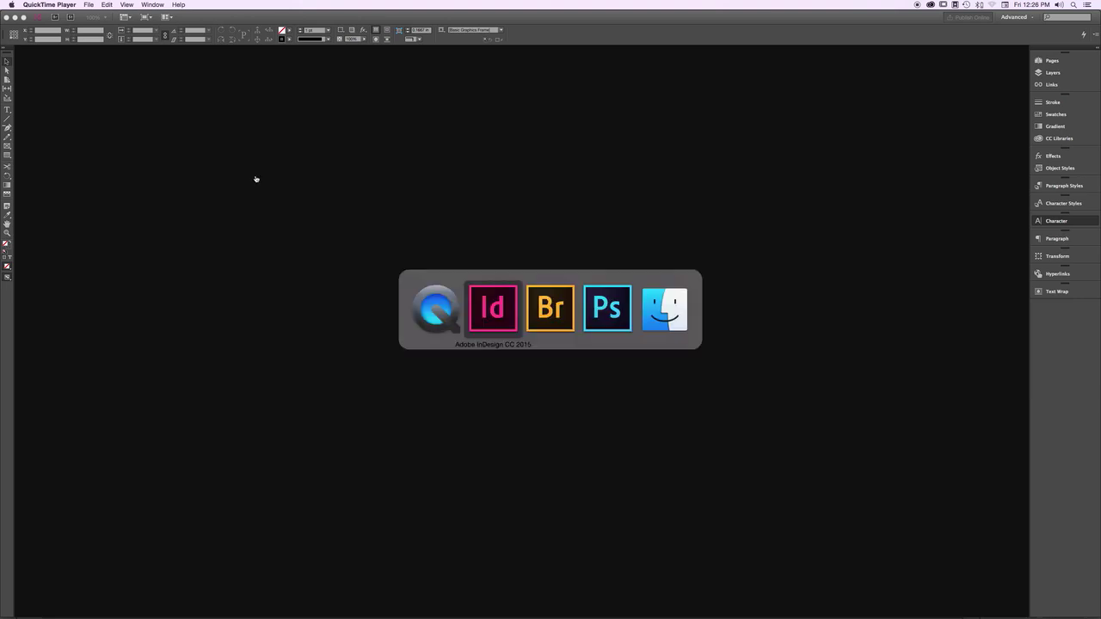
{"action": "key", "text": "super+Tab"}
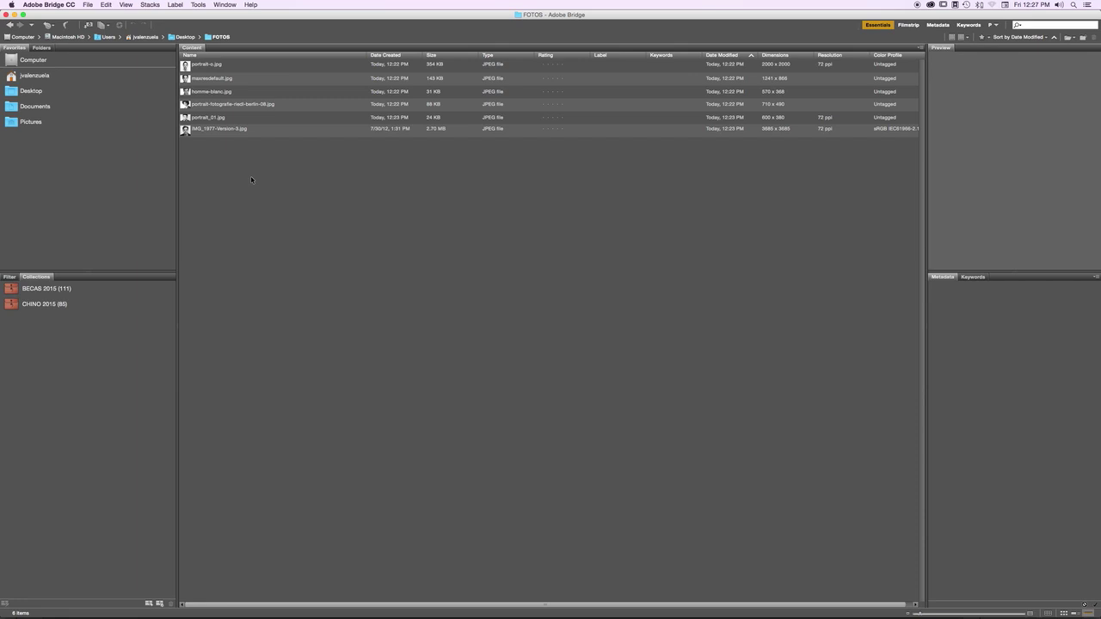
Select portrait-o.jpg in Bridge's Content panel.
{"action": "left_click", "coordinate": [252, 180]}
{"action": "key", "text": "super+Tab"}
{"action": "left_click", "coordinate": [201, 66]}
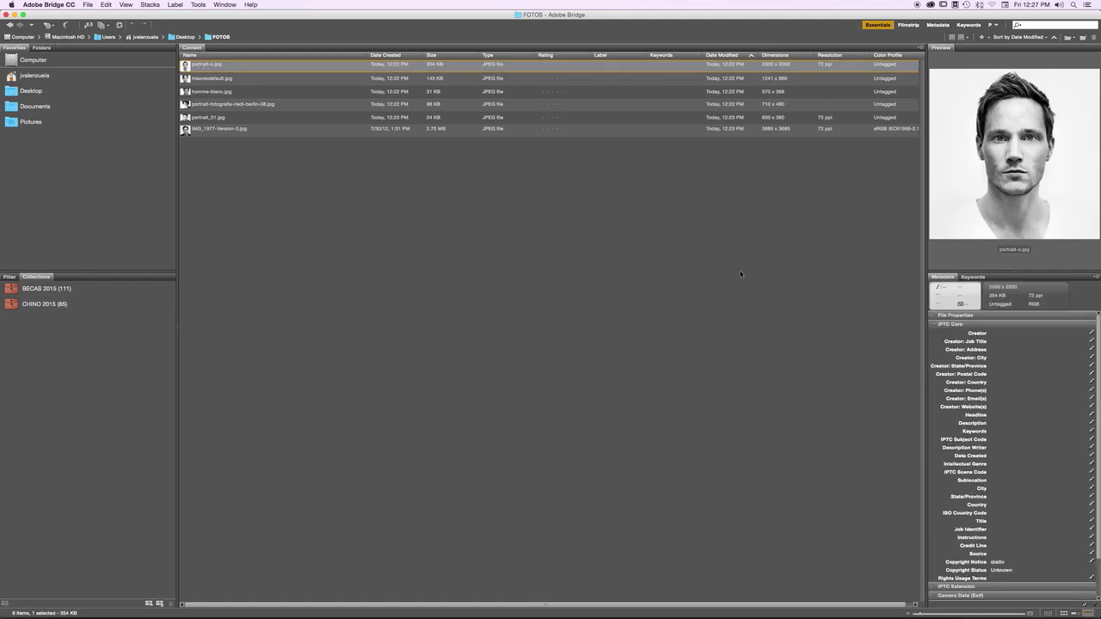
{"action": "left_click", "coordinate": [944, 277]}
Expand IPTC Core in the Metadata panel and put the cursor in the empty Creator field.
{"action": "left_click", "coordinate": [933, 324]}
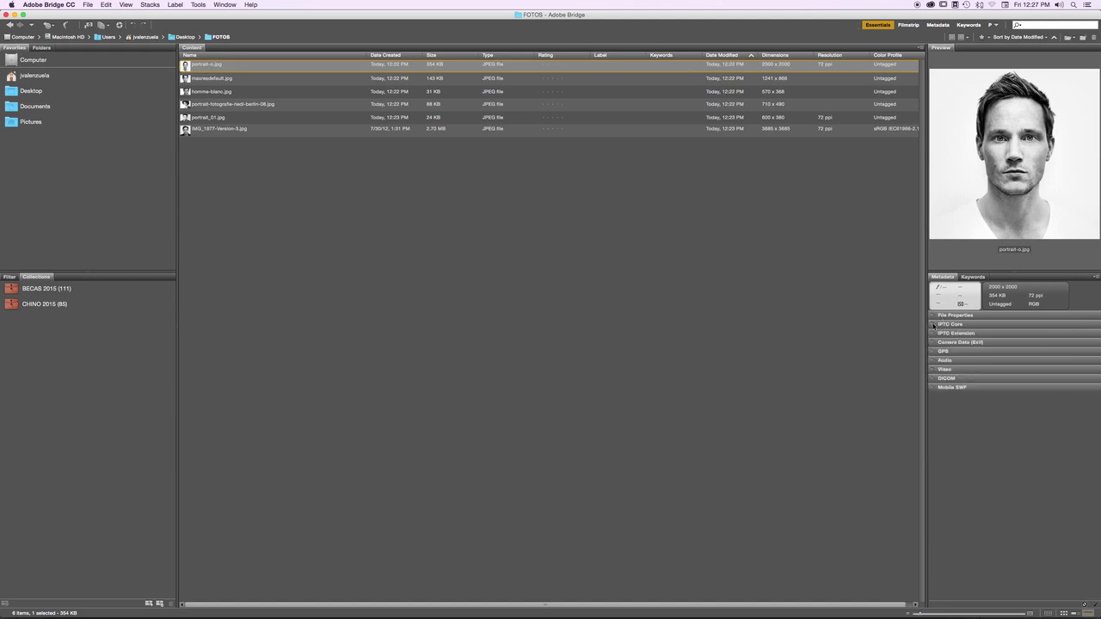
{"action": "left_click", "coordinate": [932, 326]}
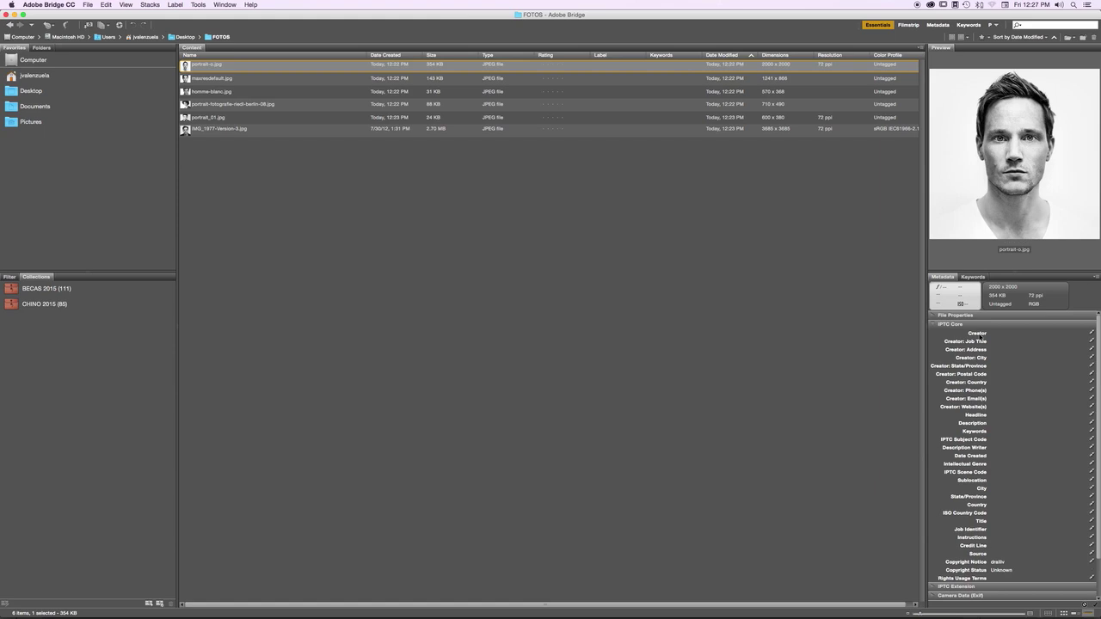
{"action": "left_click", "coordinate": [980, 336]}
{"action": "left_click", "coordinate": [978, 343]}
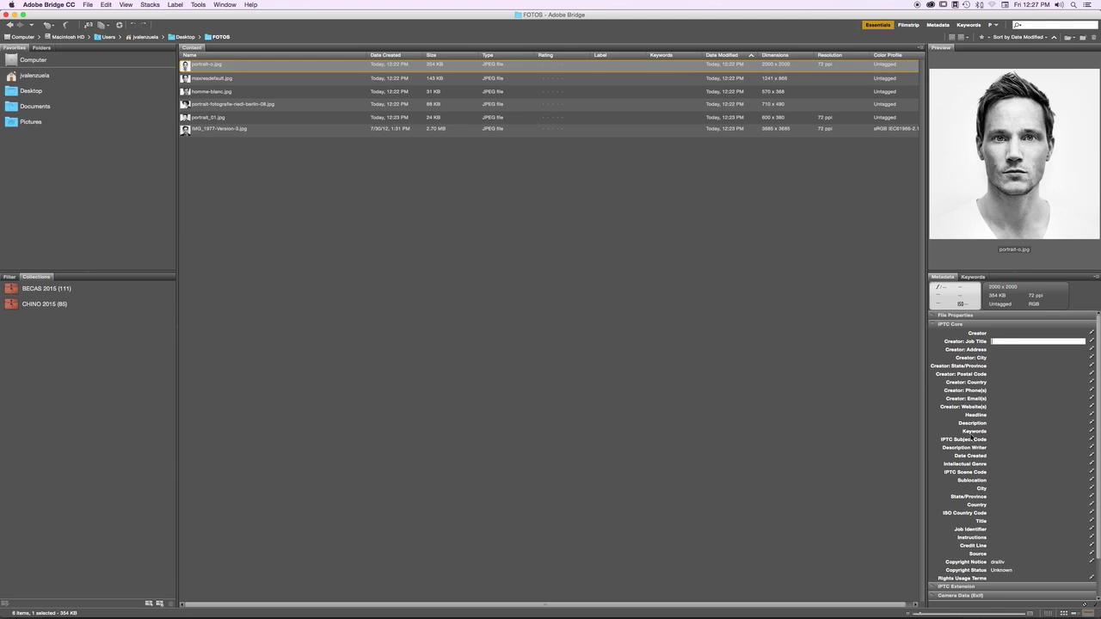
{"action": "left_click", "coordinate": [972, 334]}
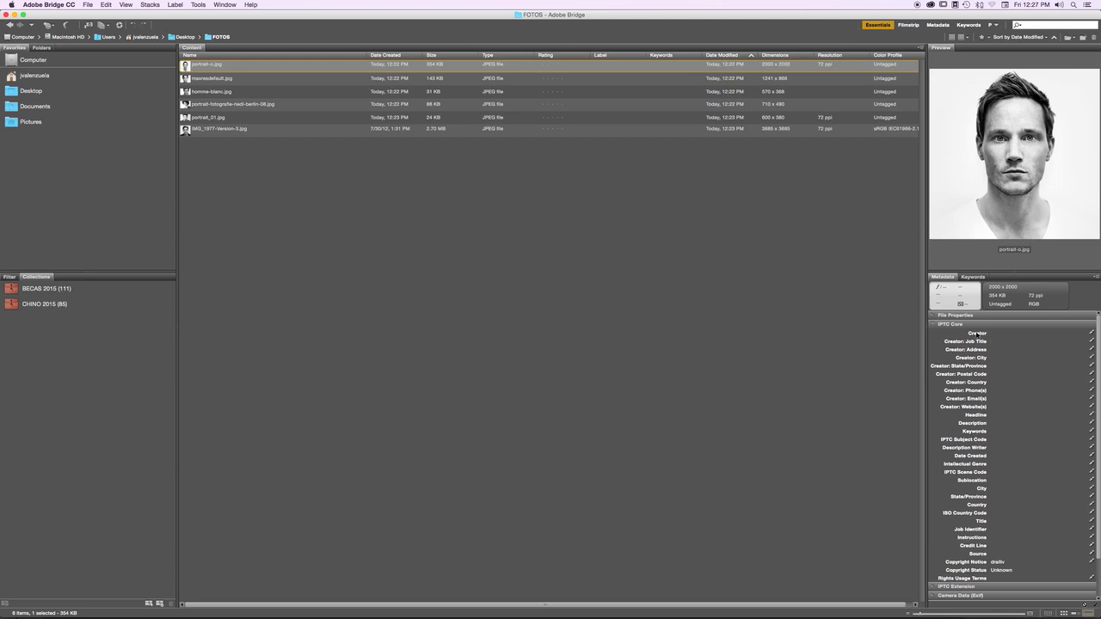
{"action": "left_click", "coordinate": [933, 316]}
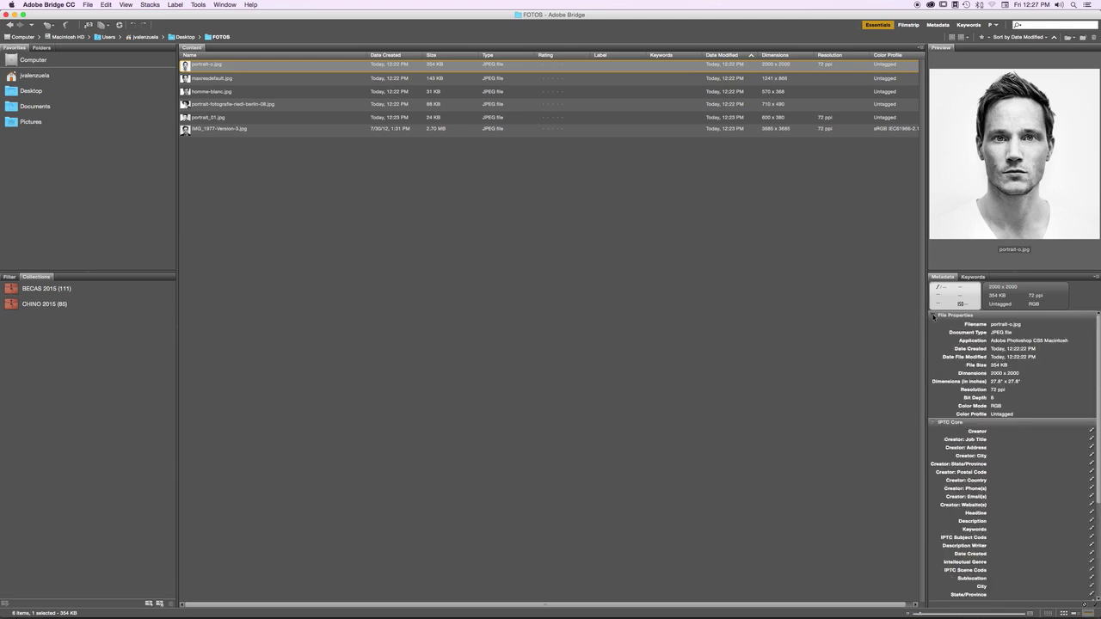
{"action": "left_click", "coordinate": [934, 316]}
{"action": "left_click", "coordinate": [978, 335]}
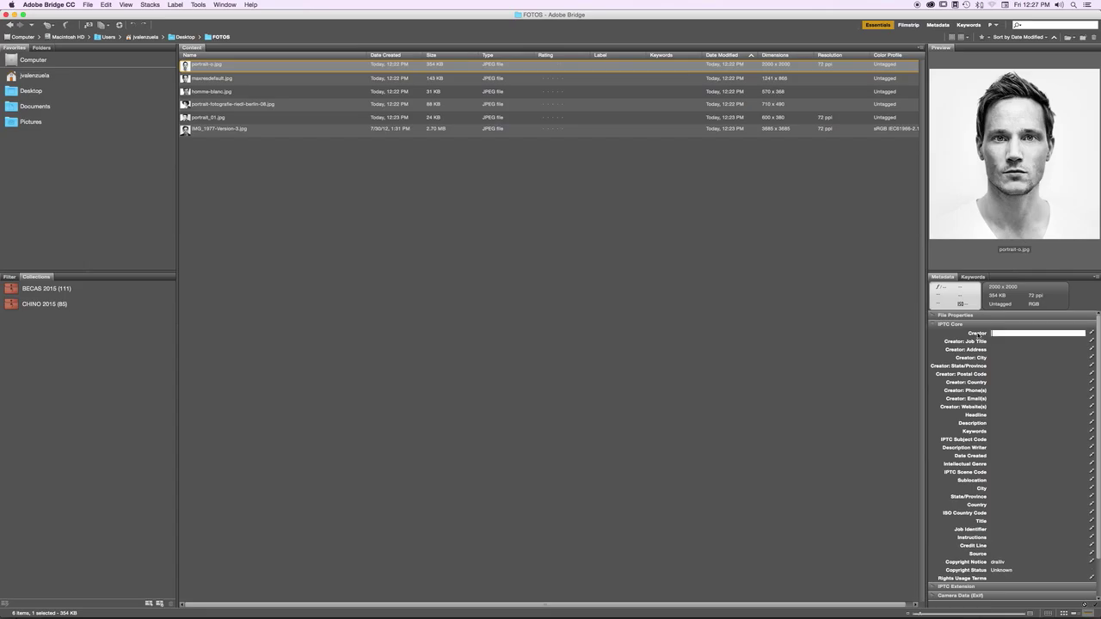
{"action": "left_click", "coordinate": [997, 333]}
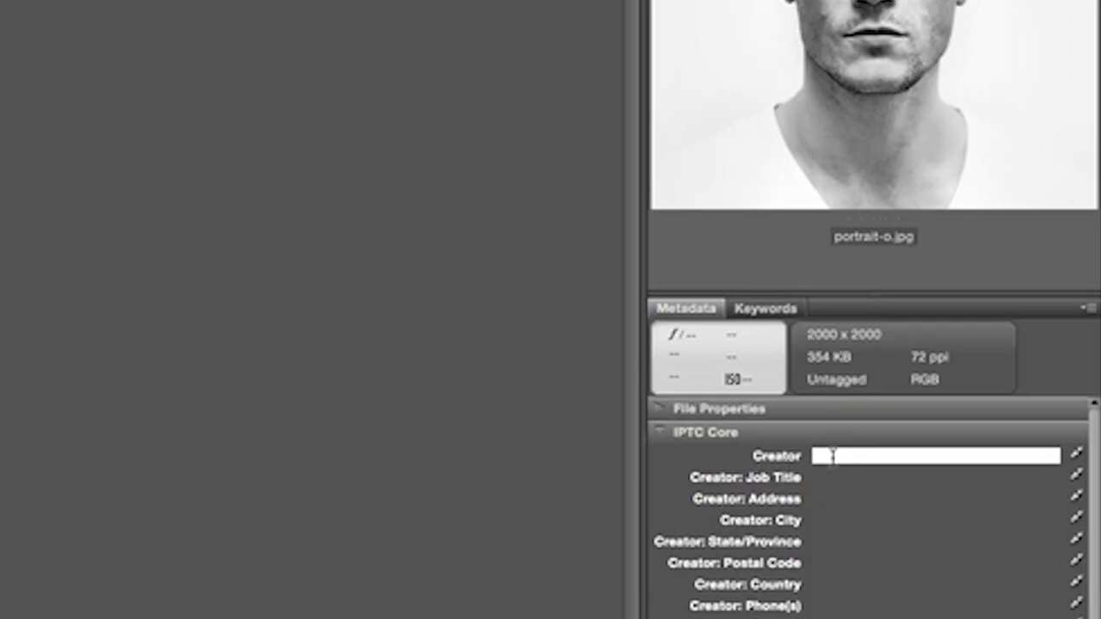
Enter the photographer's name in portrait-o.jpg's Creator field.
{"action": "type", "text": "Jorge Valenzuela"}
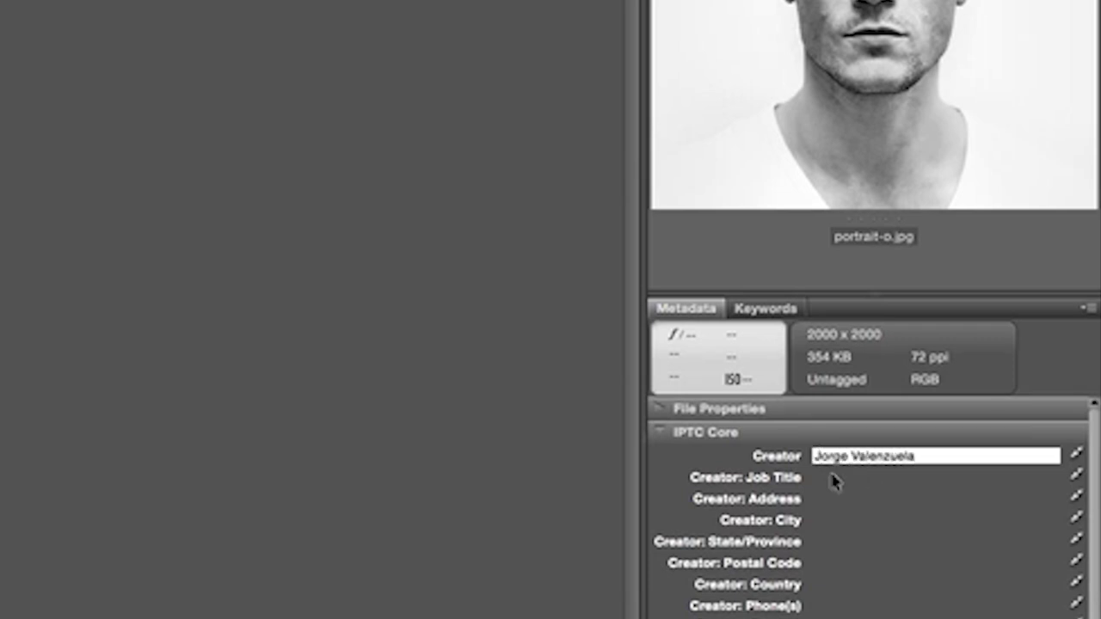
{"action": "key", "text": "Tab"}
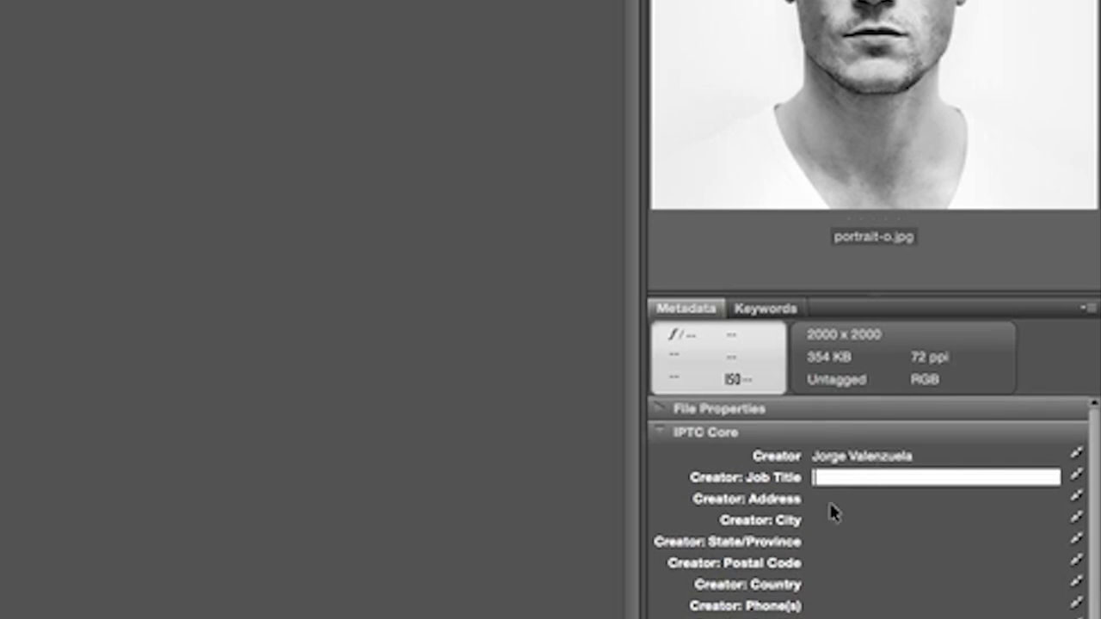
{"action": "left_click", "coordinate": [820, 457]}
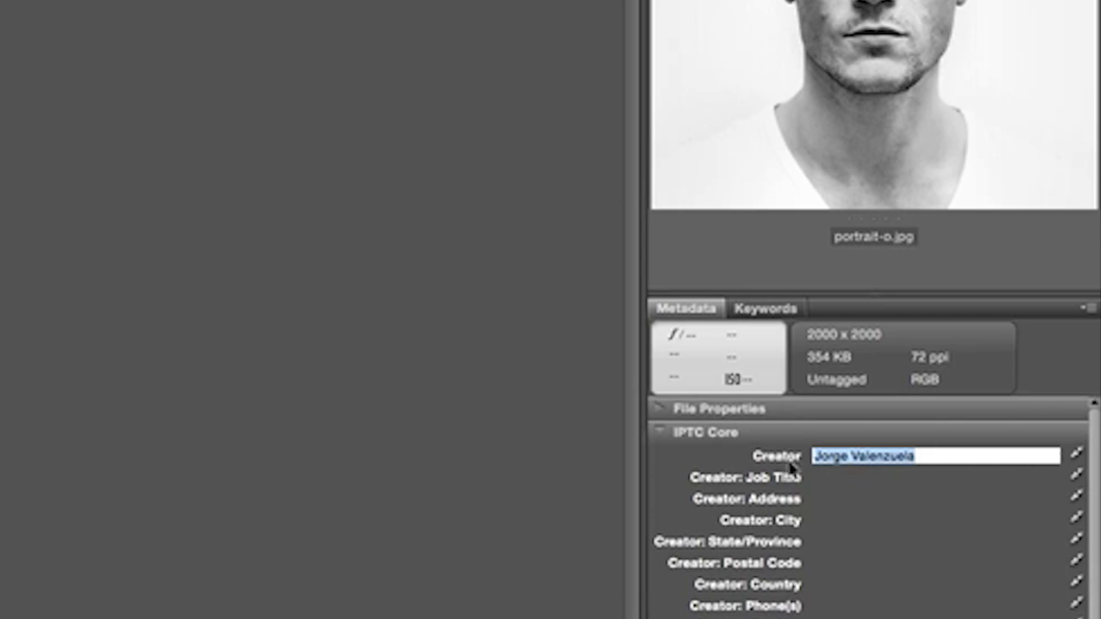
{"action": "left_click", "coordinate": [866, 479]}
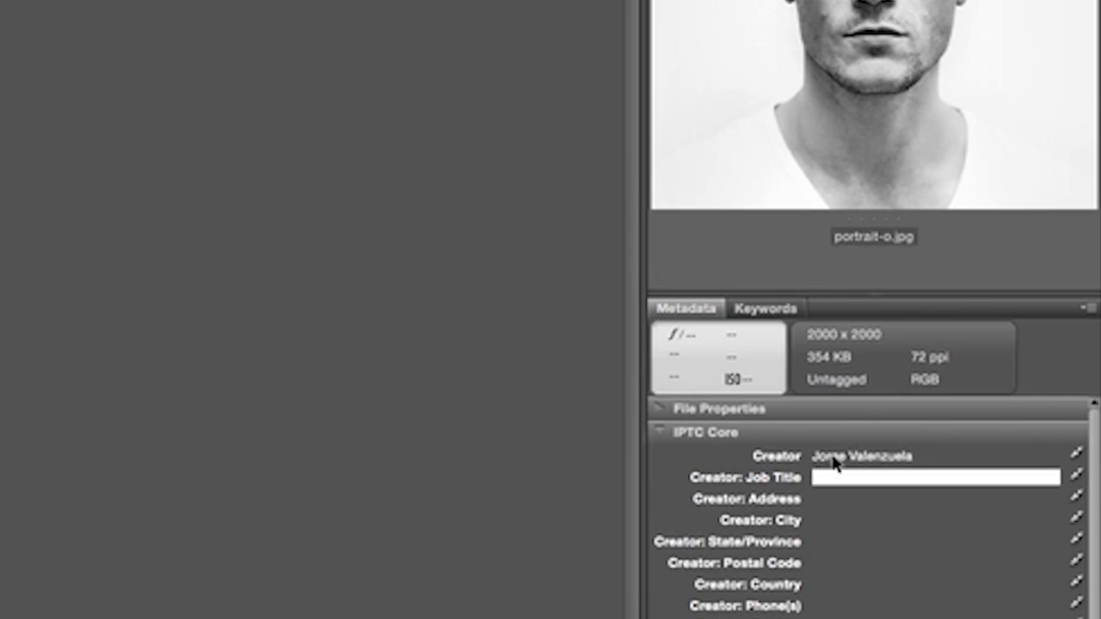
{"action": "left_click", "coordinate": [835, 458]}
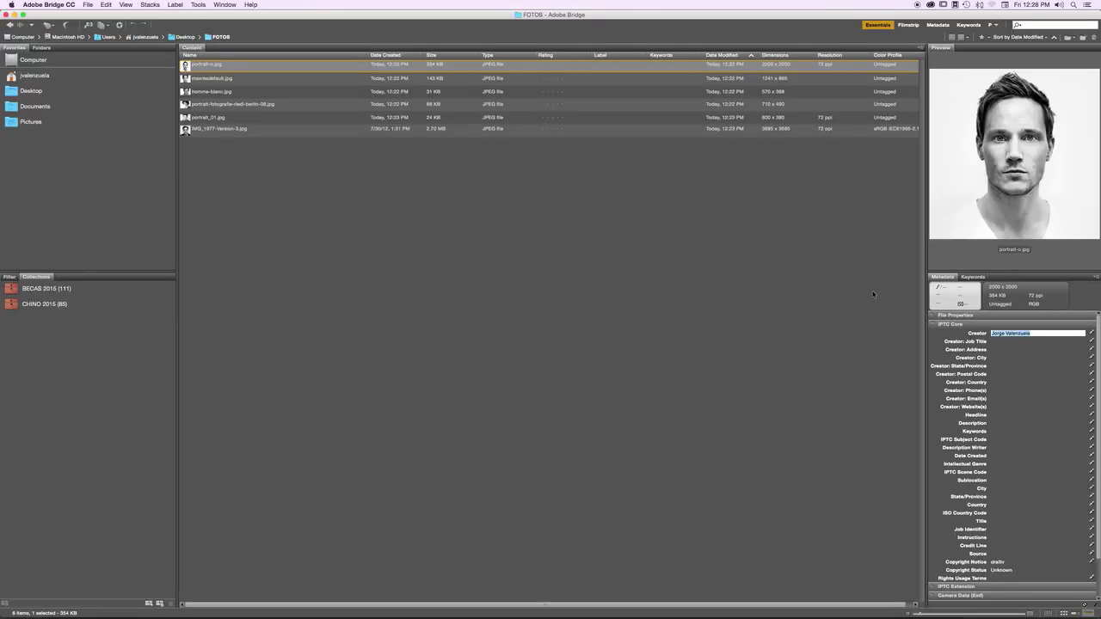
Apply the Creator metadata change and bring Photoshop to the front.
{"action": "left_click", "coordinate": [239, 185]}
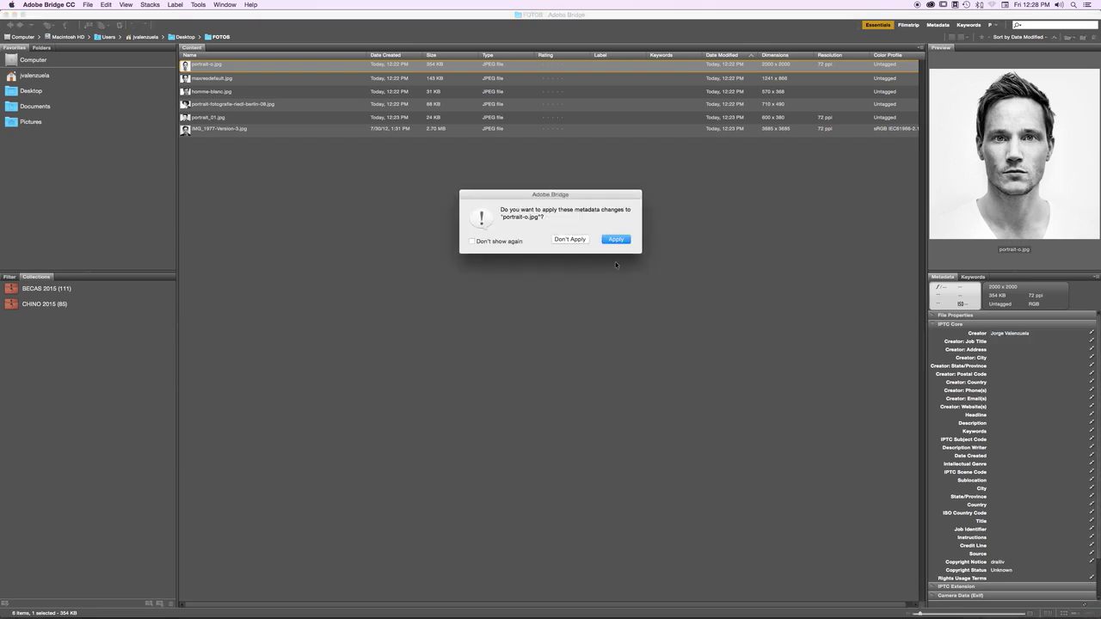
{"action": "left_click", "coordinate": [616, 240]}
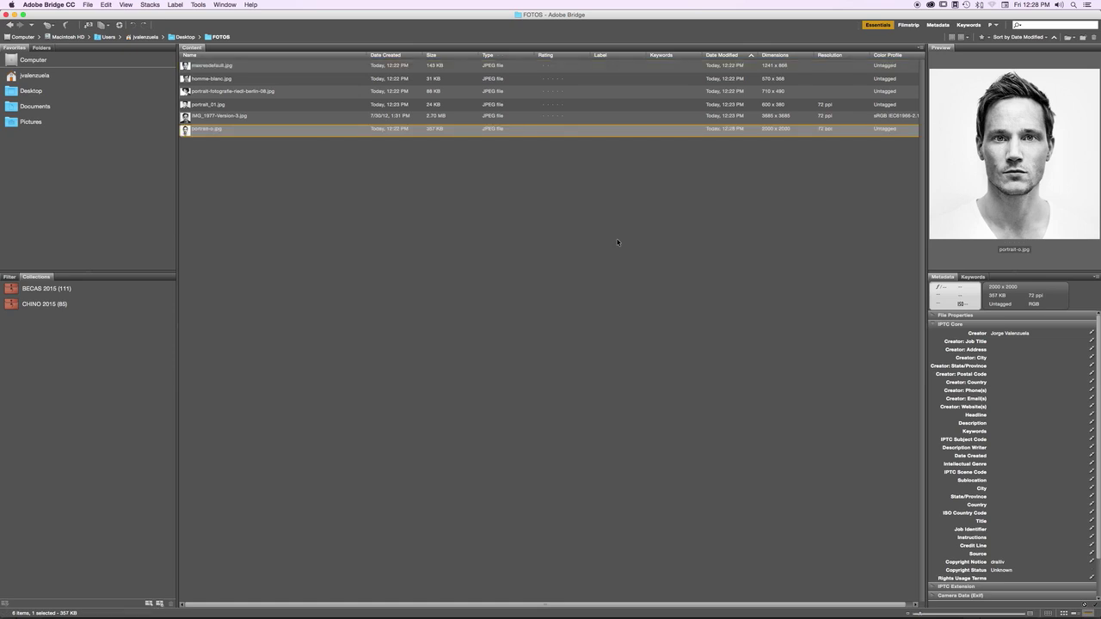
{"action": "key", "text": "super+Tab"}
{"action": "key", "text": "super+Tab"}
{"action": "key", "text": "super+Tab"}
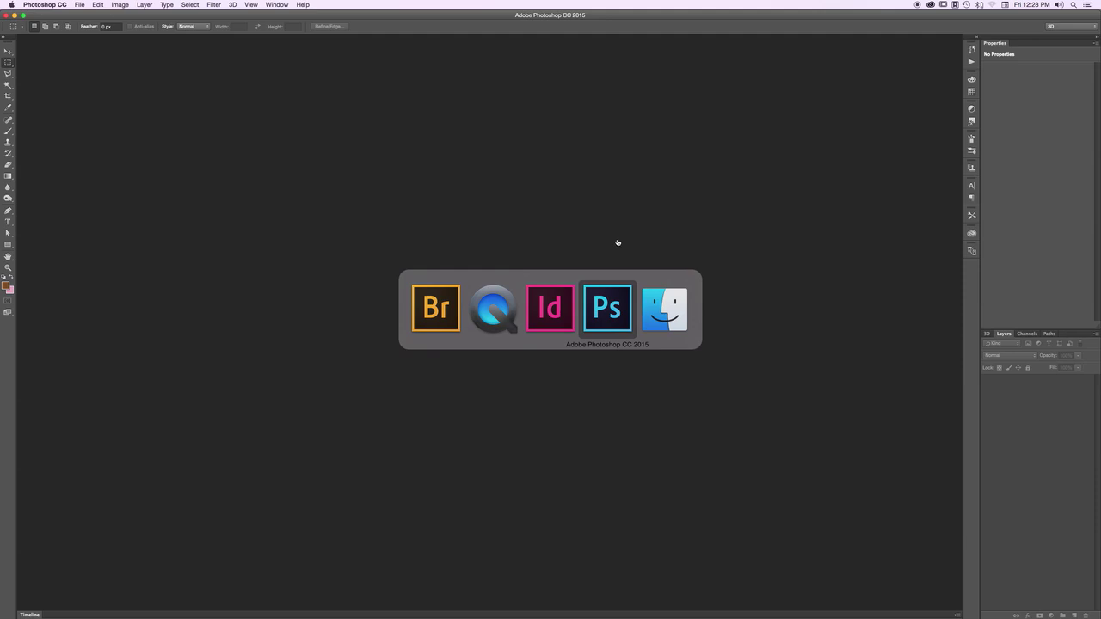
Open portrait-o.jpg from the FOTOS folder in Photoshop, browsing in thumbnail view.
{"action": "left_click", "coordinate": [79, 5]}
{"action": "left_click", "coordinate": [91, 28]}
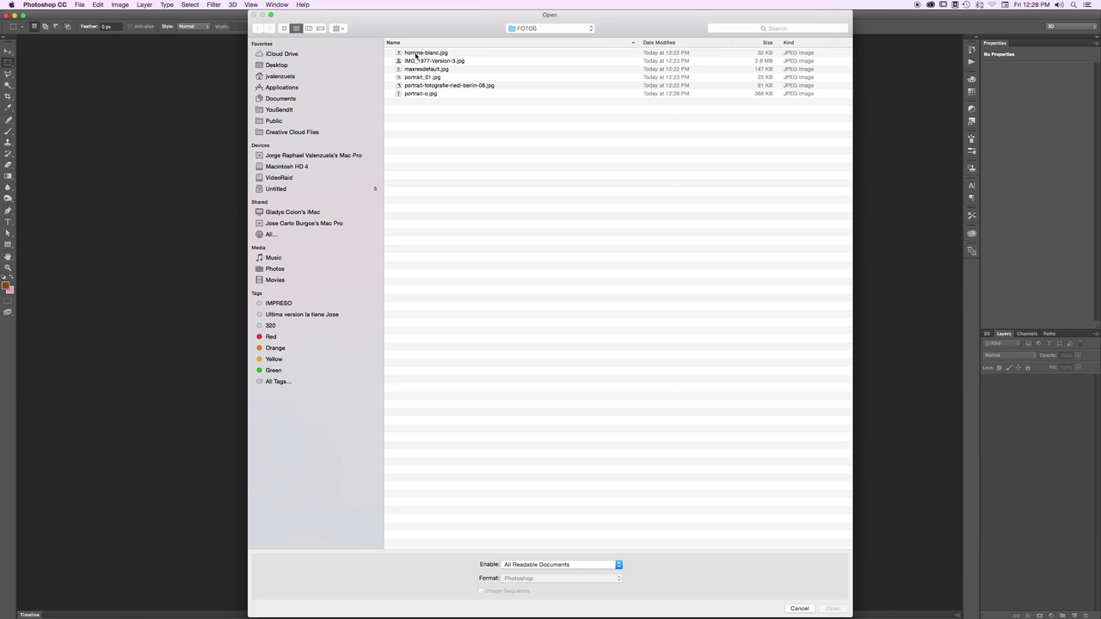
{"action": "left_click", "coordinate": [284, 28]}
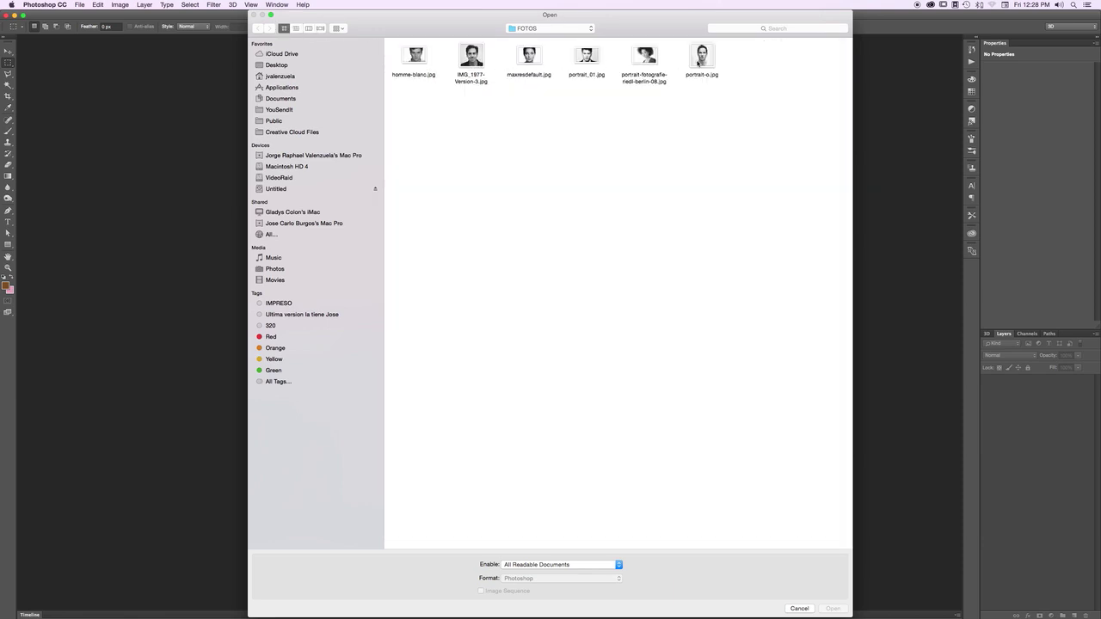
{"action": "left_click", "coordinate": [701, 59]}
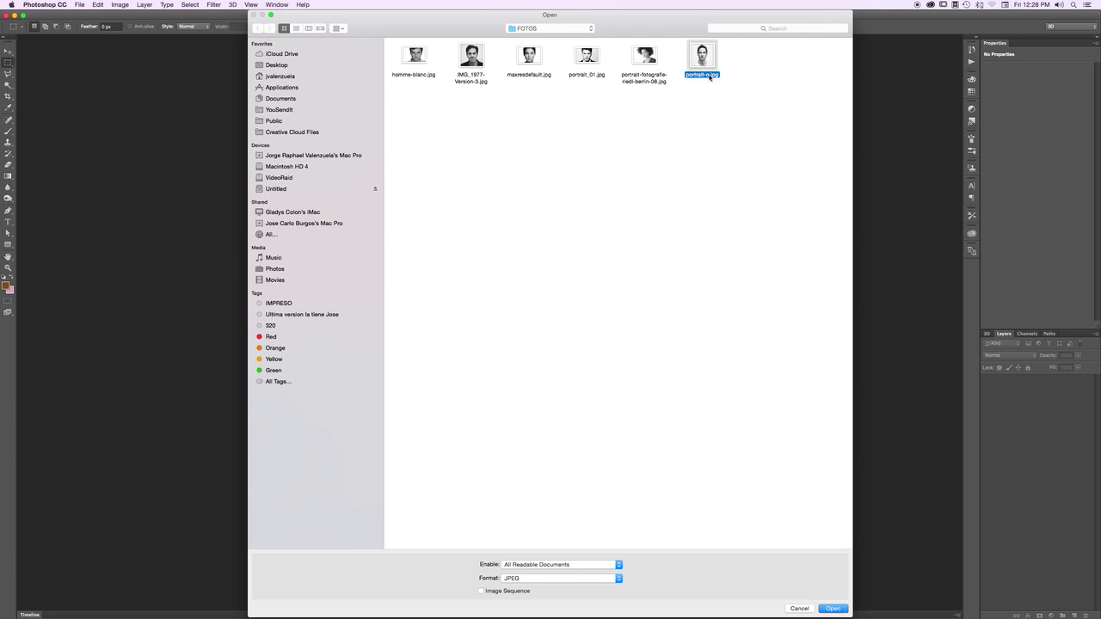
{"action": "left_click", "coordinate": [833, 608]}
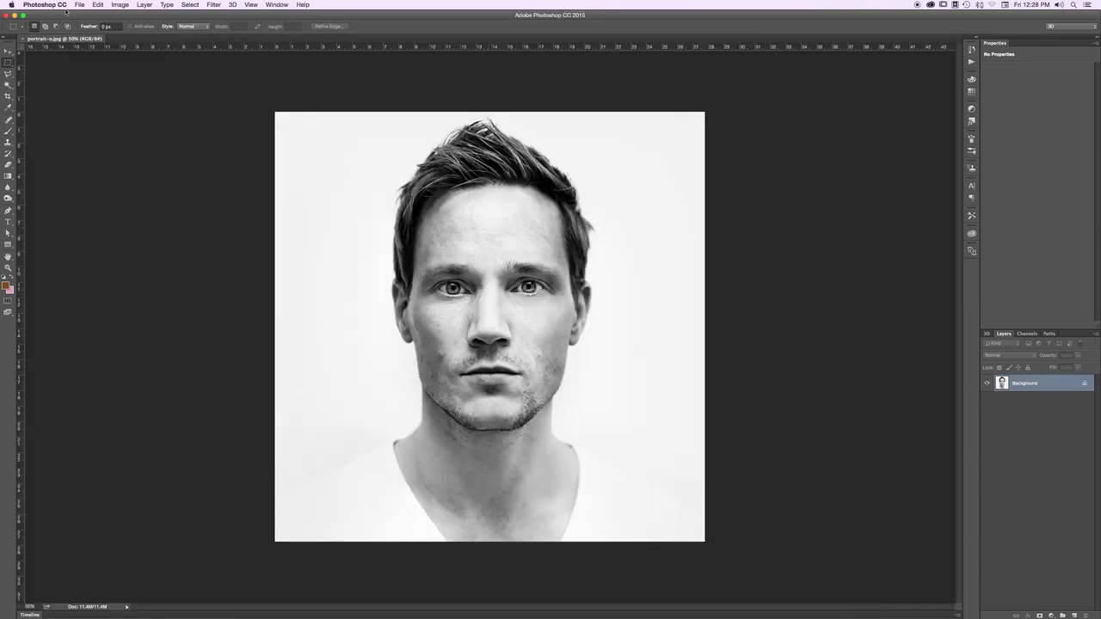
{"action": "left_click", "coordinate": [78, 6]}
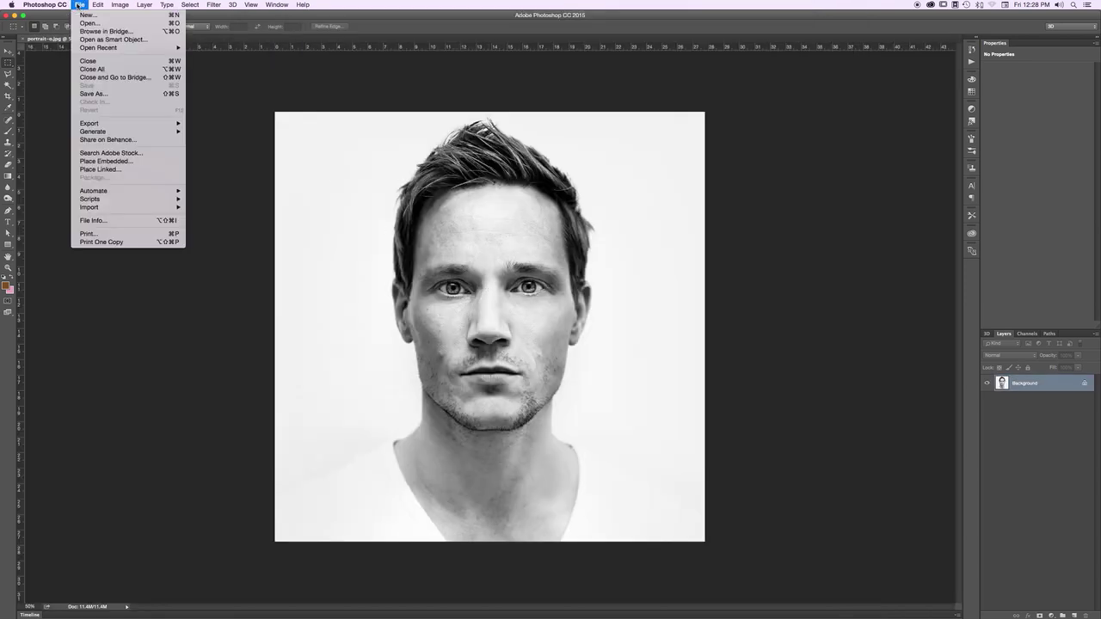
{"action": "left_click", "coordinate": [97, 221]}
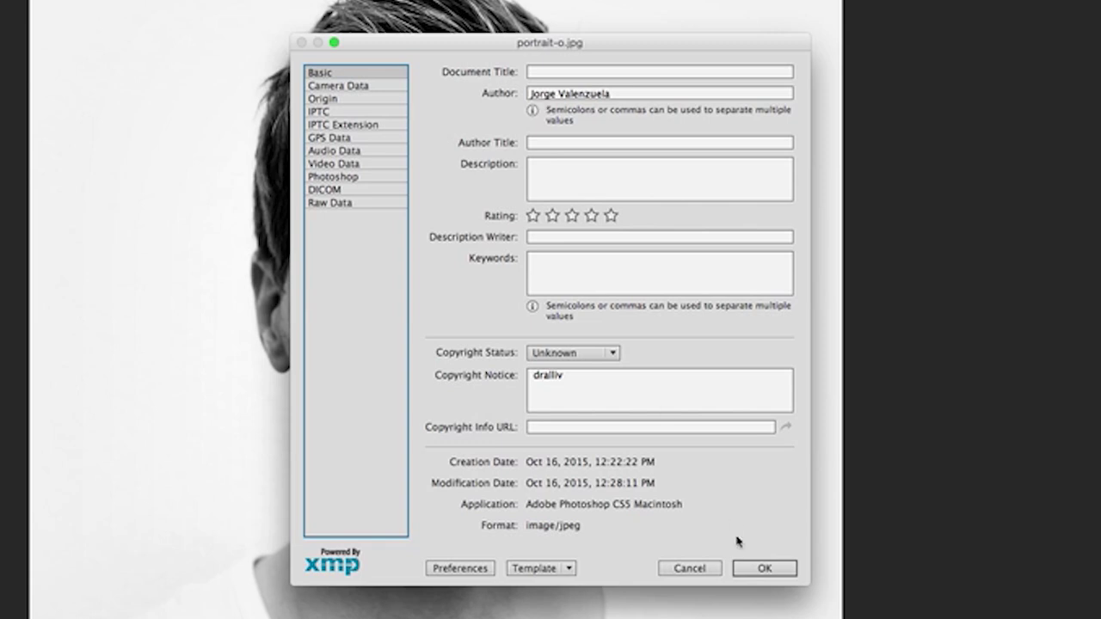
{"action": "left_click", "coordinate": [752, 568]}
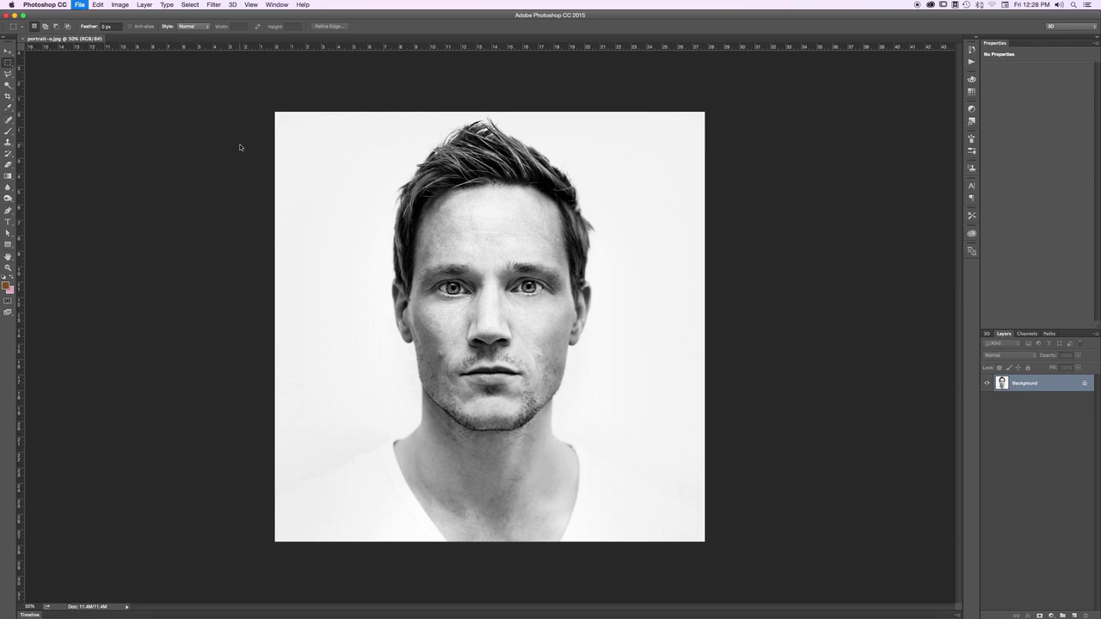
Open the remaining five FOTOS portraits together as separate Photoshop documents.
{"action": "key", "text": "super+o"}
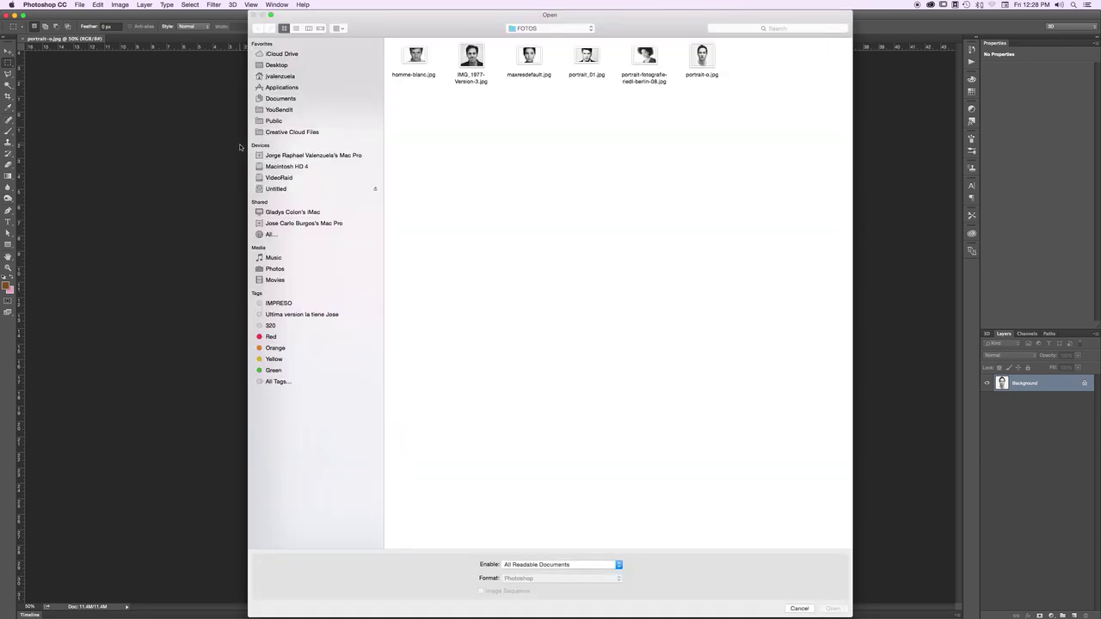
{"action": "left_click_drag", "start_coordinate": [426, 65], "coordinate": [654, 70]}
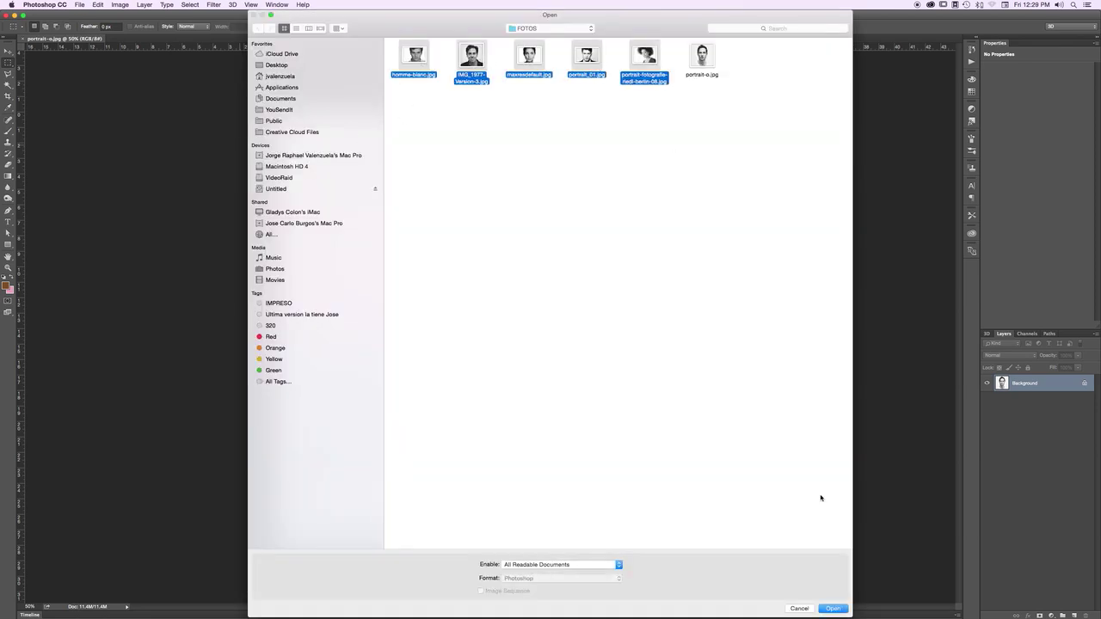
{"action": "left_click", "coordinate": [833, 608]}
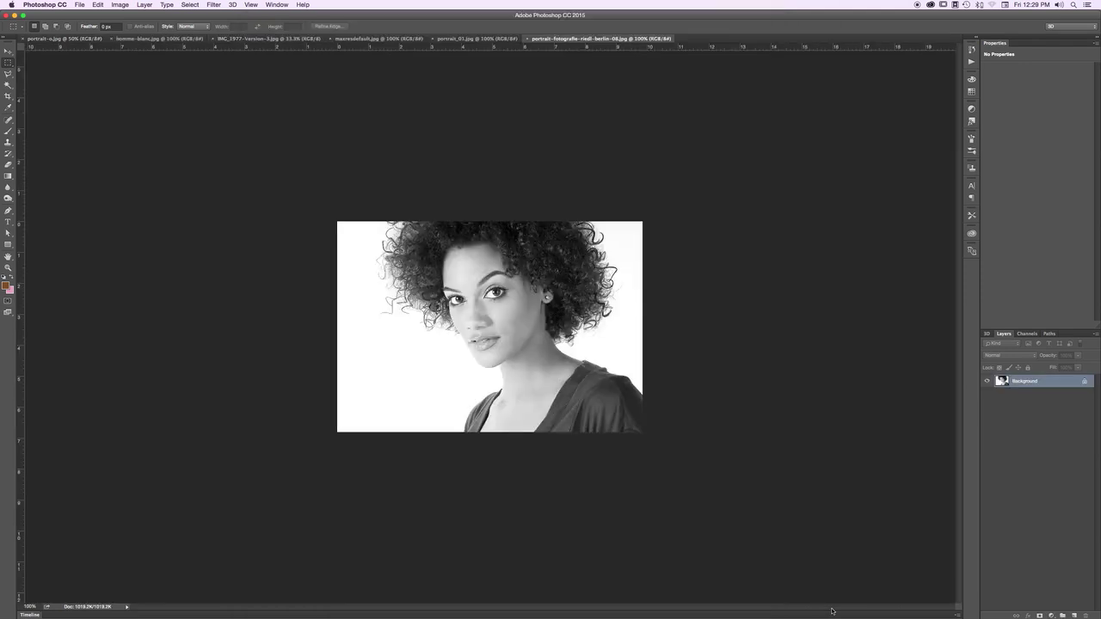
{"action": "left_click", "coordinate": [80, 5]}
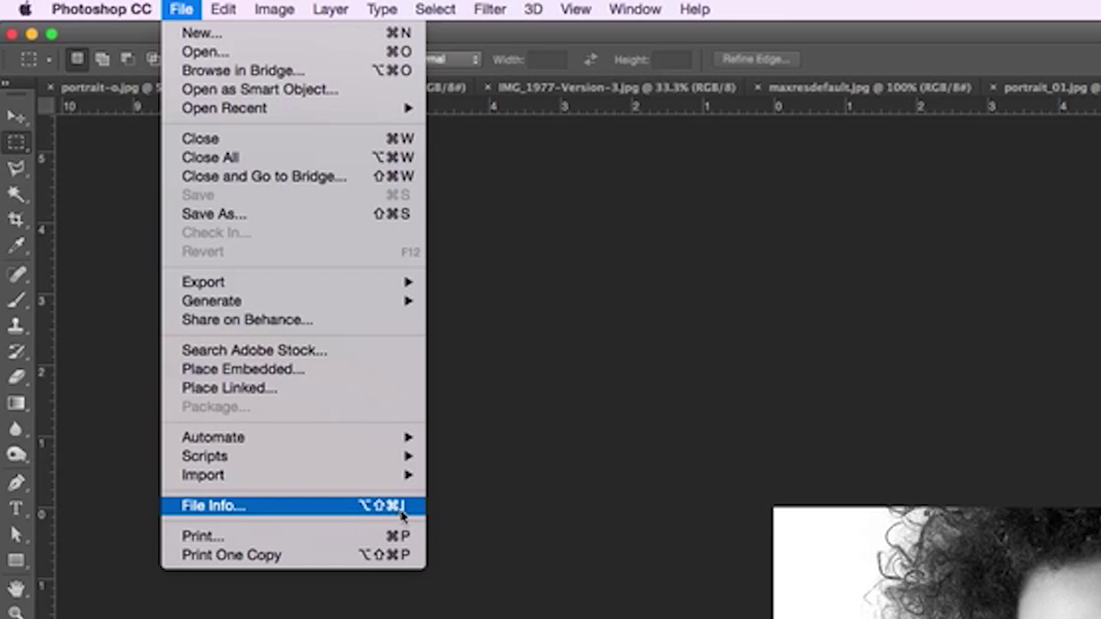
Enter the photographer's name as Author in File Info and copy it.
{"action": "left_click", "coordinate": [387, 507]}
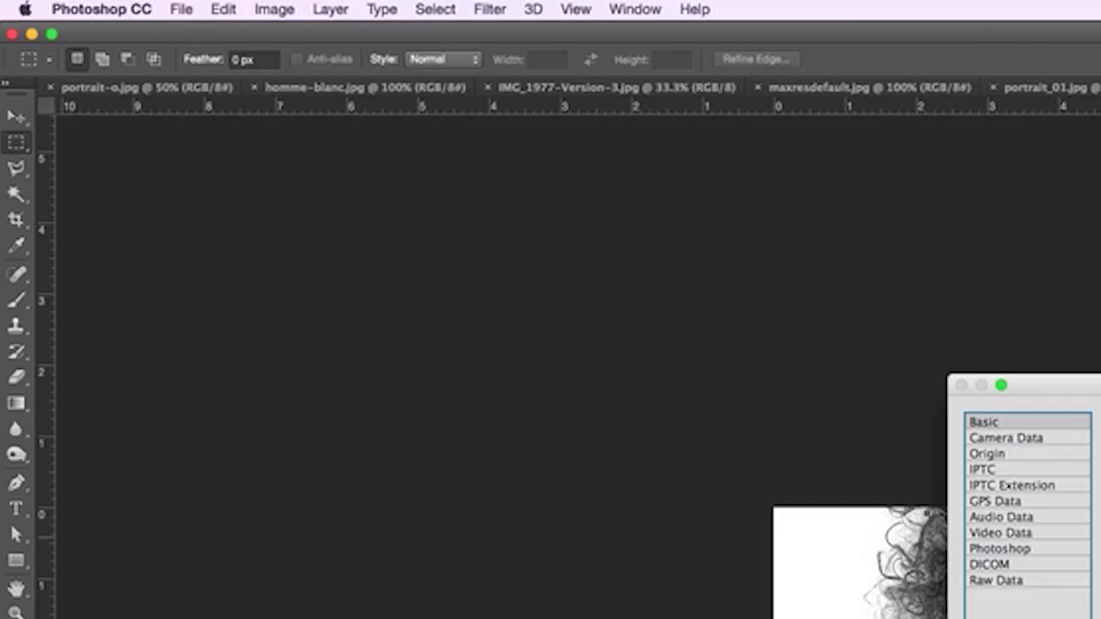
{"action": "type", "text": "Jorge"}
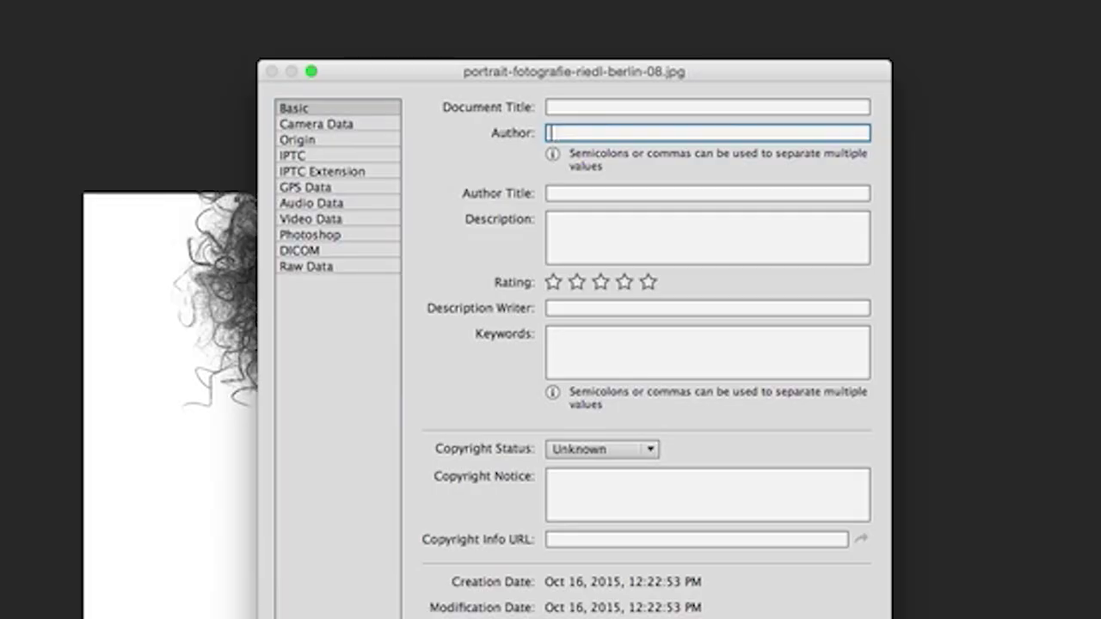
{"action": "type", "text": " Valenzuela"}
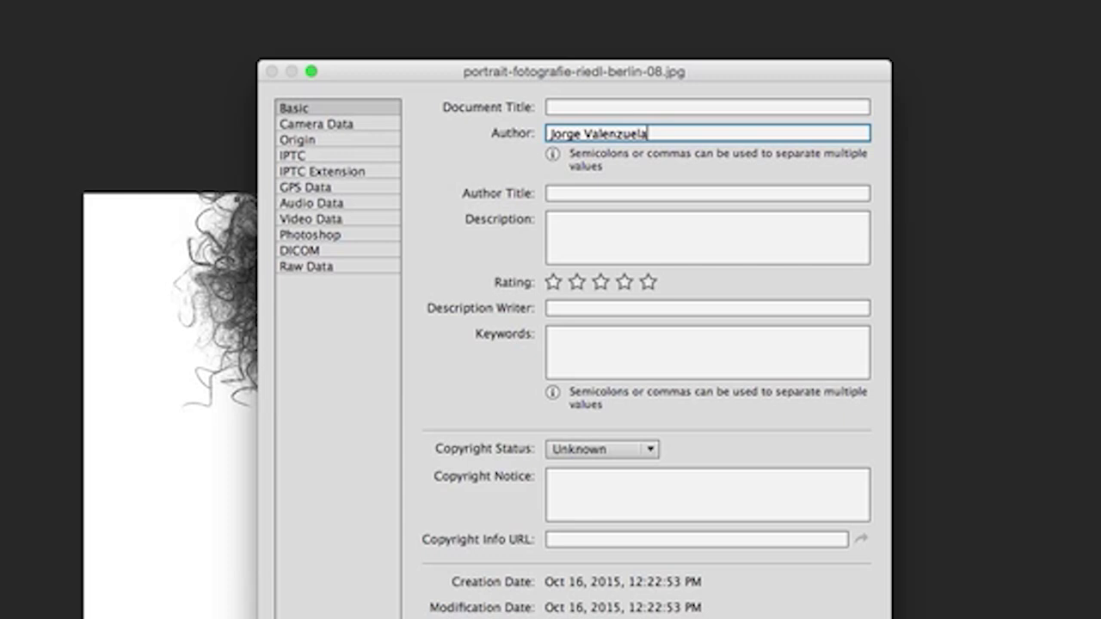
{"action": "key", "text": "super+a"}
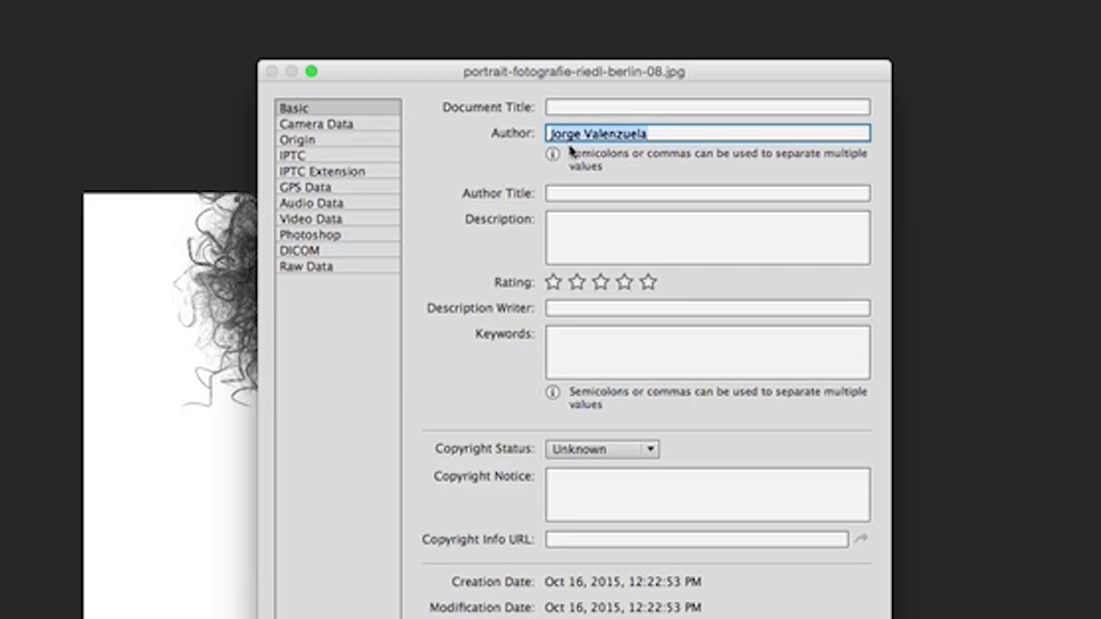
{"action": "left_click_drag", "start_coordinate": [683, 131], "coordinate": [504, 130]}
{"action": "key", "text": "super+c"}
{"action": "key", "text": "Return"}
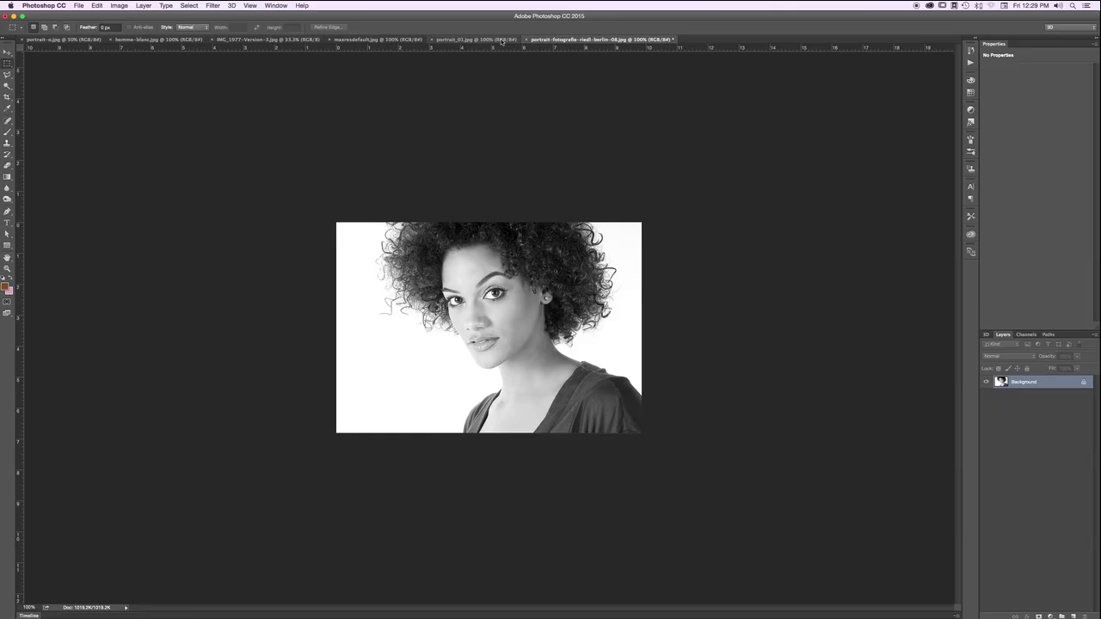
Save portrait-fotografie-riedl-berlin-08.jpg at JPEG quality 12 and close it.
{"action": "key", "text": "super+w"}
{"action": "left_click", "coordinate": [563, 202]}
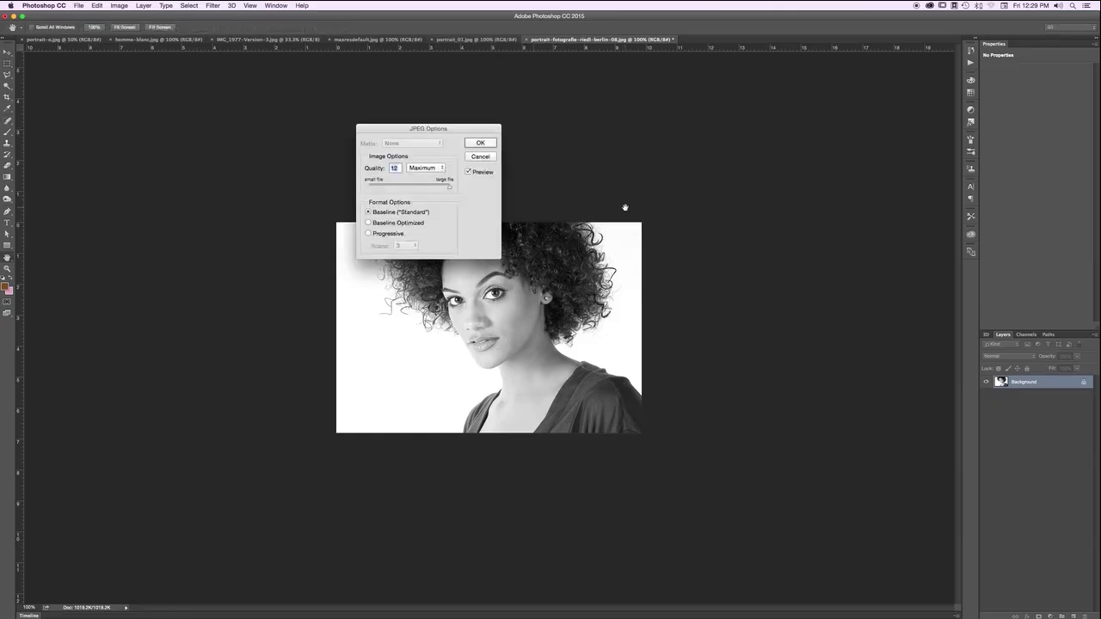
{"action": "left_click", "coordinate": [484, 142]}
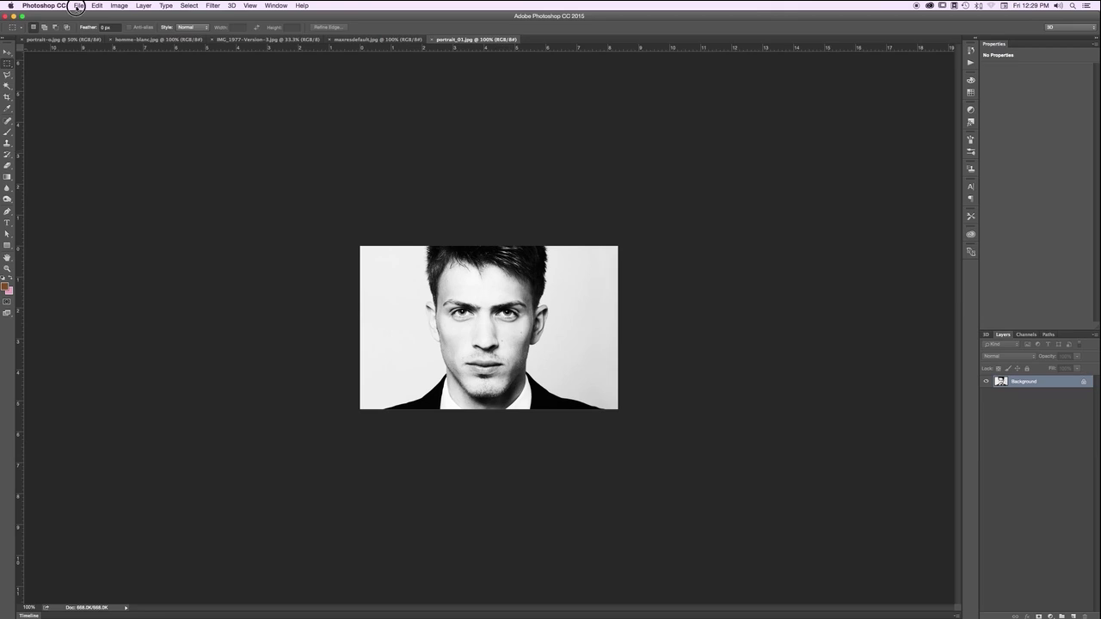
{"action": "left_click", "coordinate": [76, 6]}
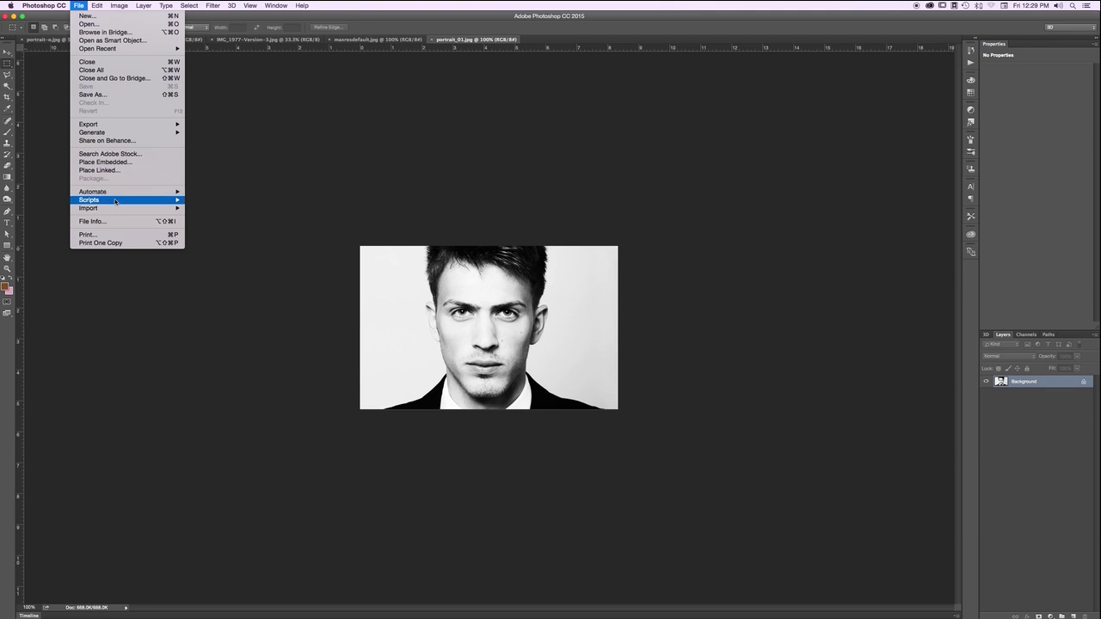
Paste the author name into portrait_01.jpg's File Info, then save and close it.
{"action": "left_click", "coordinate": [162, 222]}
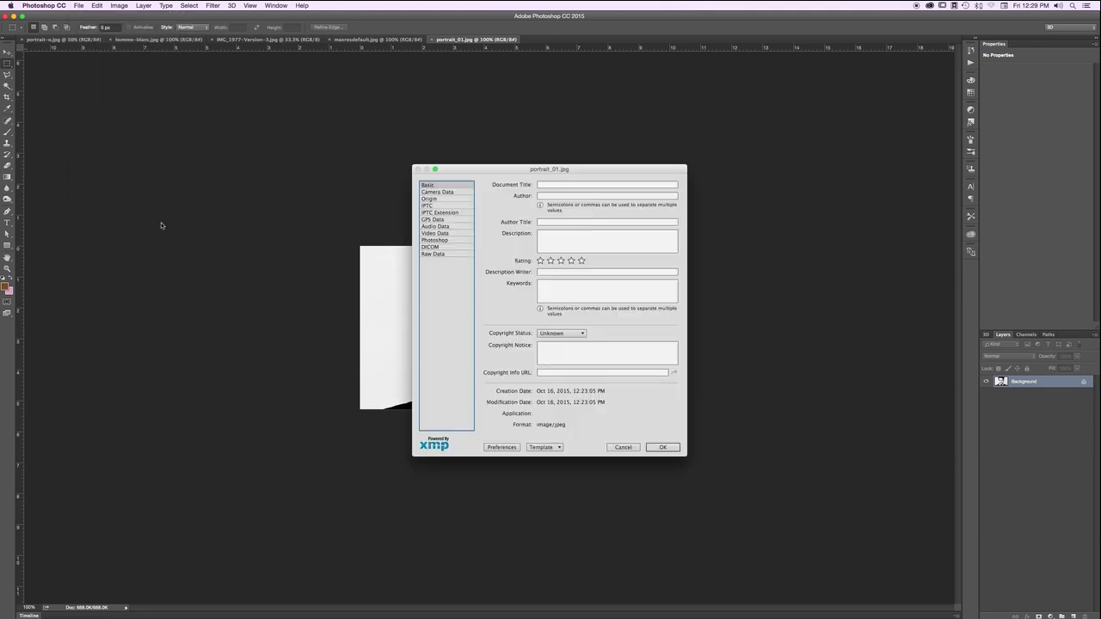
{"action": "left_click", "coordinate": [544, 196]}
{"action": "key", "text": "super+v"}
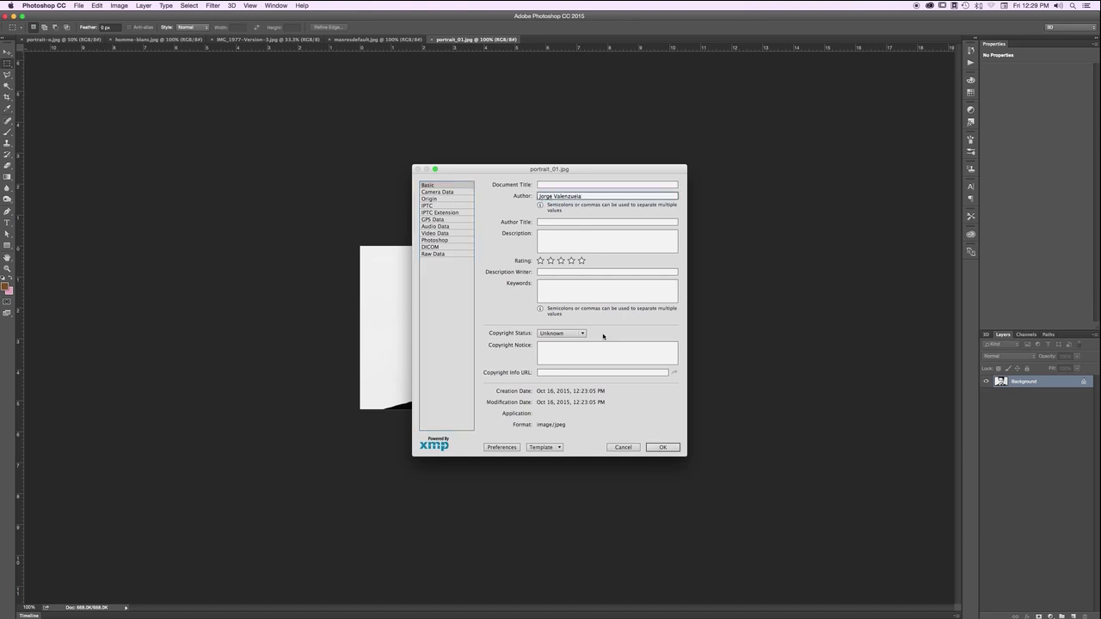
{"action": "left_click", "coordinate": [658, 448]}
{"action": "key", "text": "super+s"}
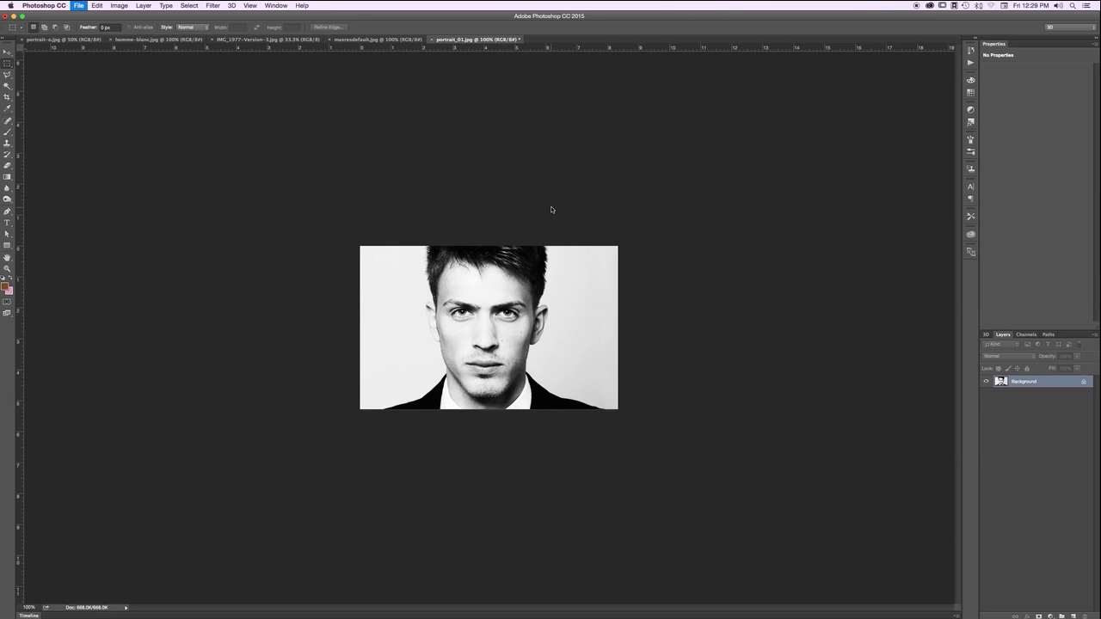
{"action": "left_click", "coordinate": [616, 198]}
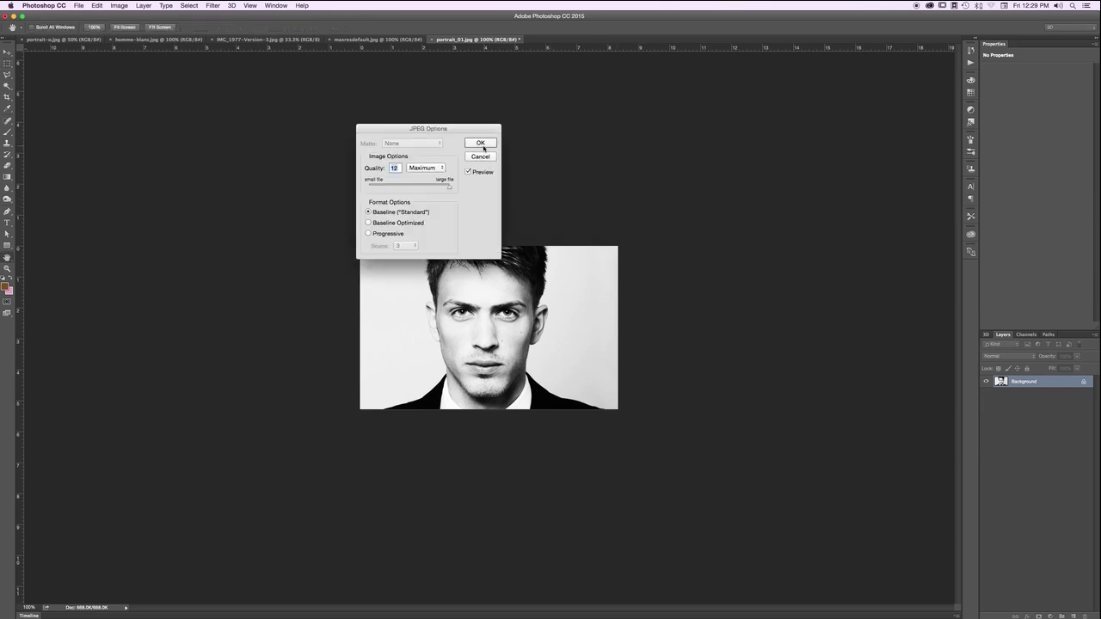
{"action": "left_click", "coordinate": [481, 145]}
{"action": "key", "text": "super+w"}
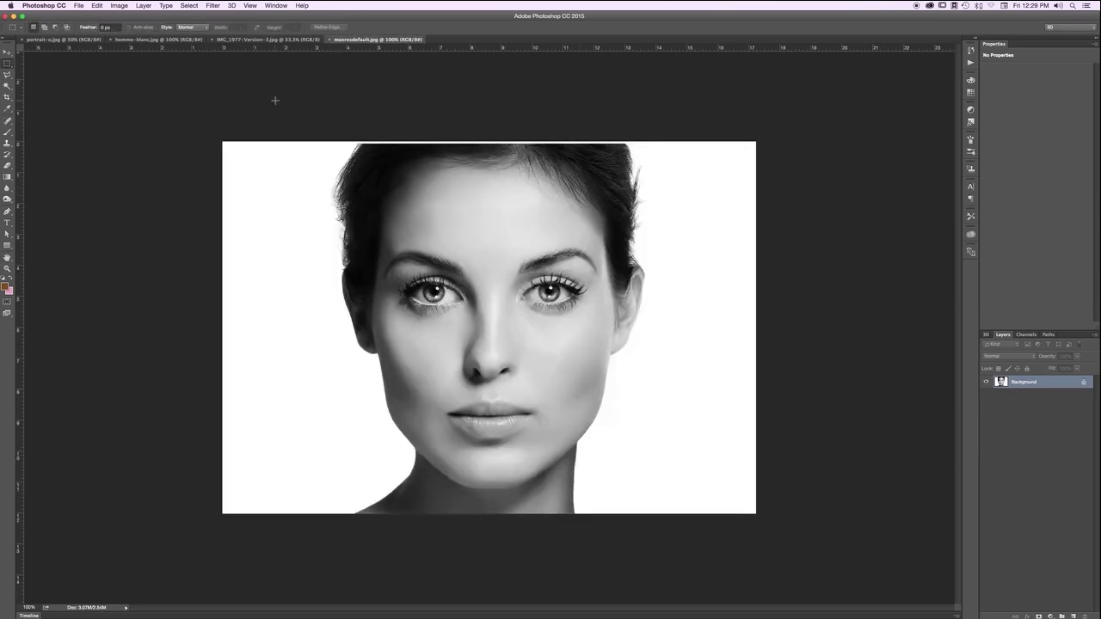
Paste the author name into maxresdefault.jpg's File Info, then save and close it.
{"action": "key", "text": "super+alt+shift+i"}
{"action": "left_click", "coordinate": [555, 195]}
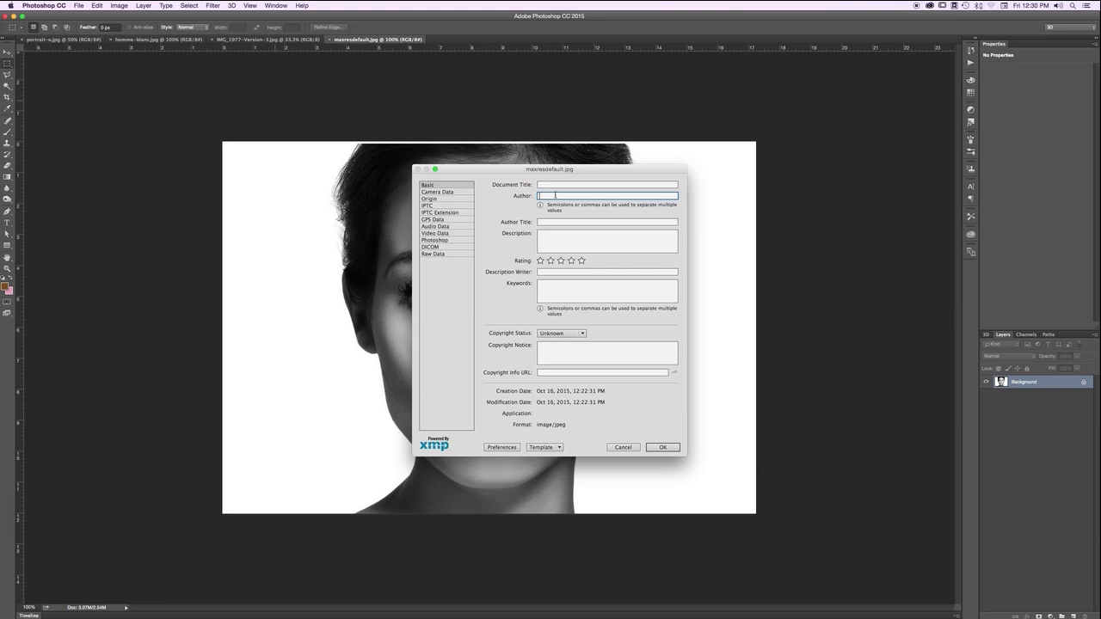
{"action": "key", "text": "super+v"}
{"action": "left_click", "coordinate": [661, 447]}
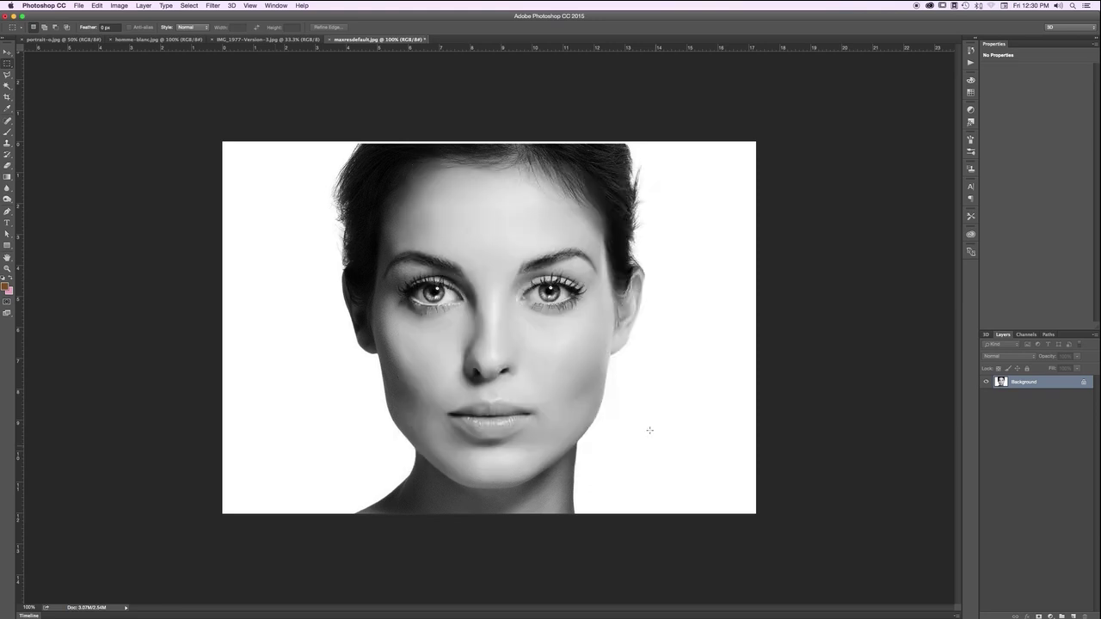
{"action": "key", "text": "super+w"}
{"action": "left_click", "coordinate": [613, 202]}
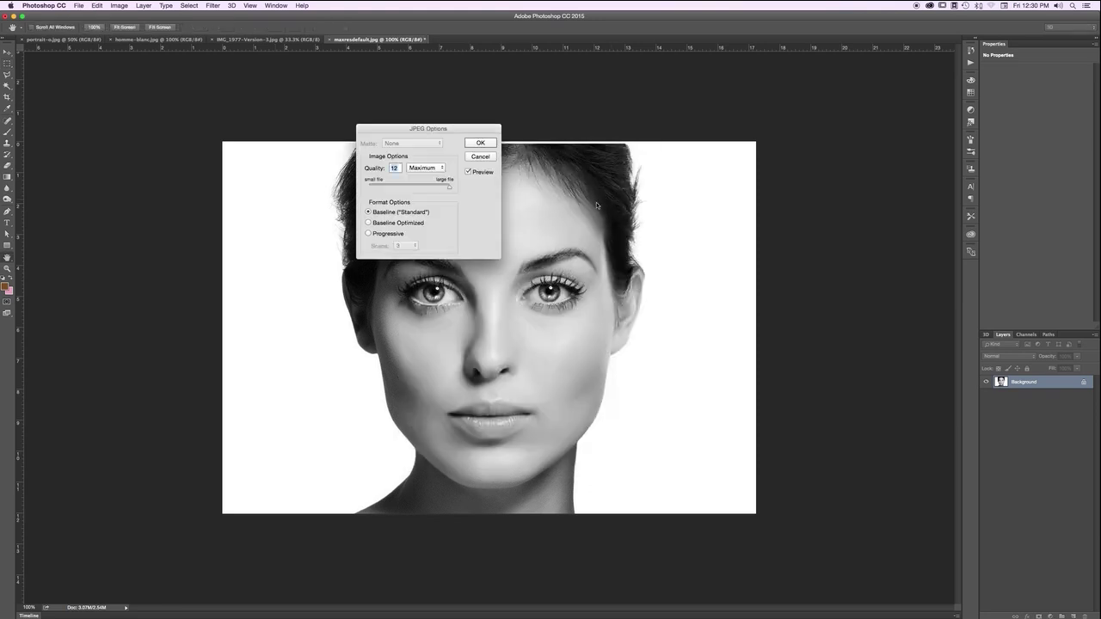
{"action": "left_click", "coordinate": [480, 143]}
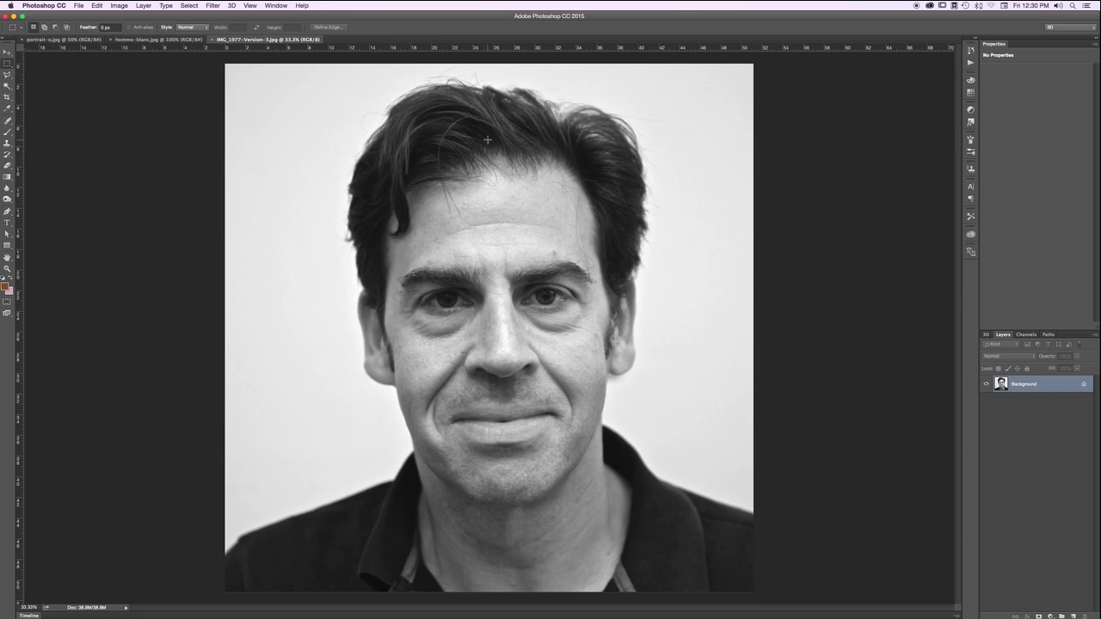
Enter the author name in IMG_1977-Version-3.jpg's File Info, then save and close it.
{"action": "key", "text": "super+alt+shift+i"}
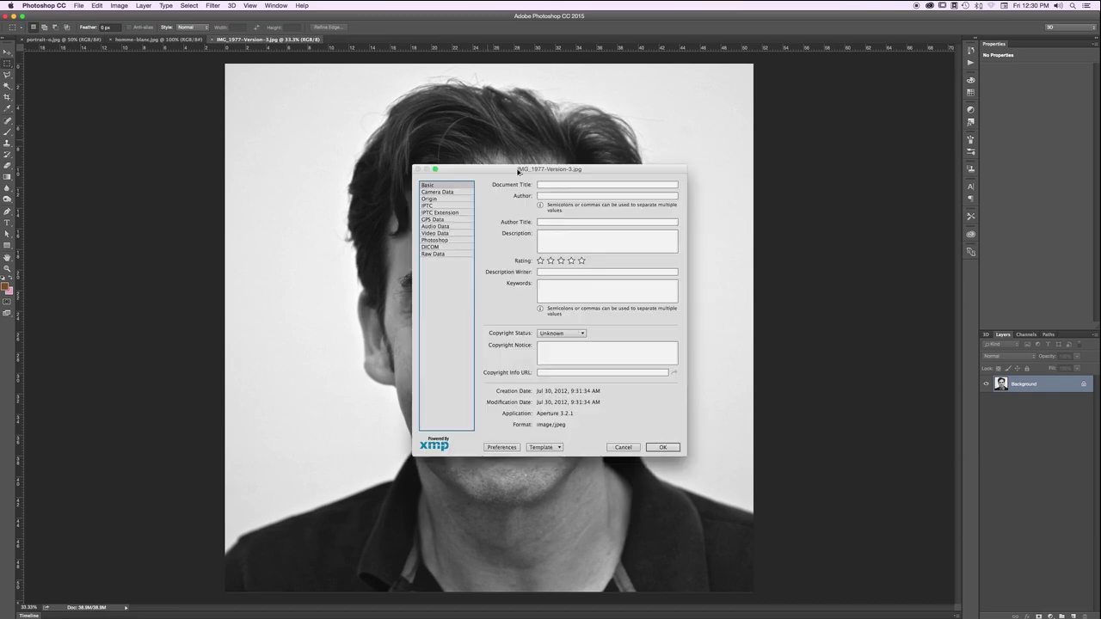
{"action": "left_click", "coordinate": [545, 196]}
{"action": "type", "text": "Jorge Valenzuela"}
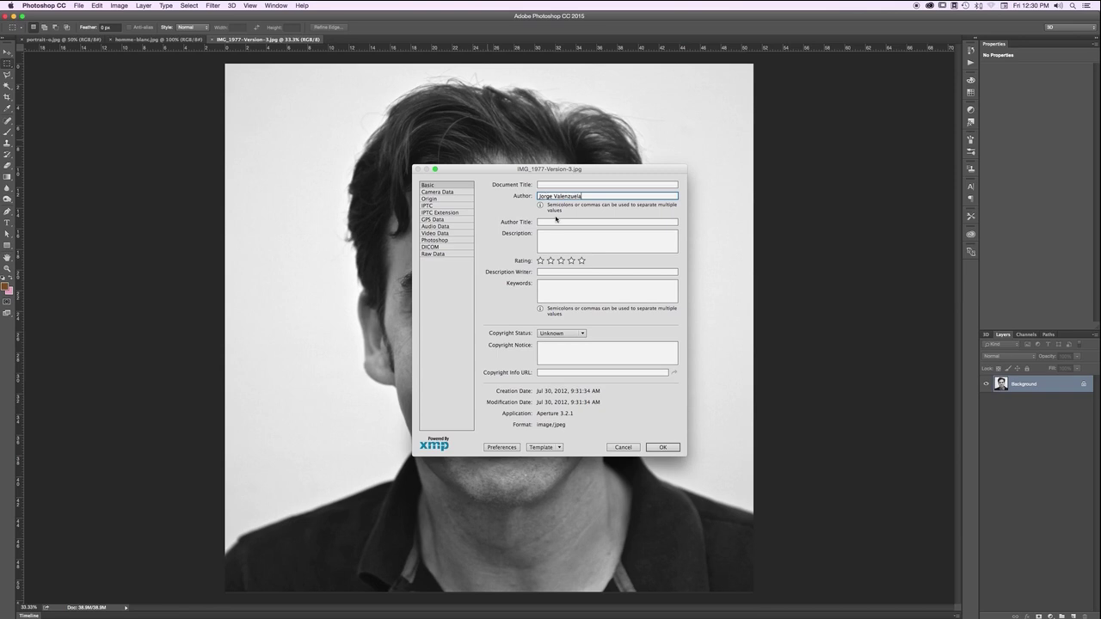
{"action": "left_click", "coordinate": [663, 448]}
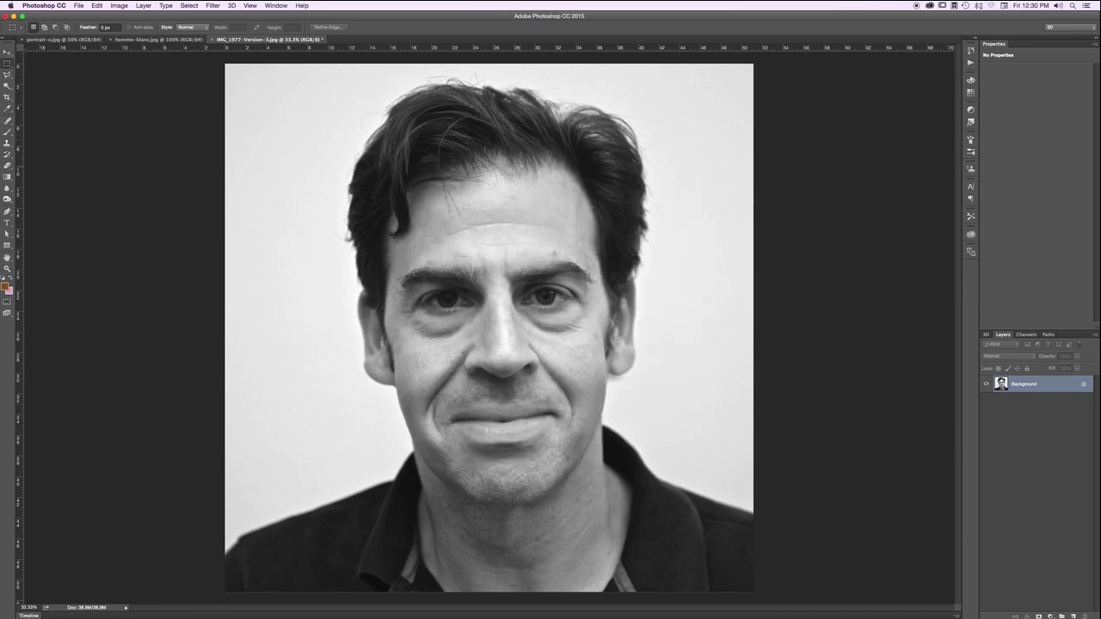
{"action": "key", "text": "super+w"}
{"action": "left_click", "coordinate": [624, 206]}
{"action": "left_click", "coordinate": [481, 145]}
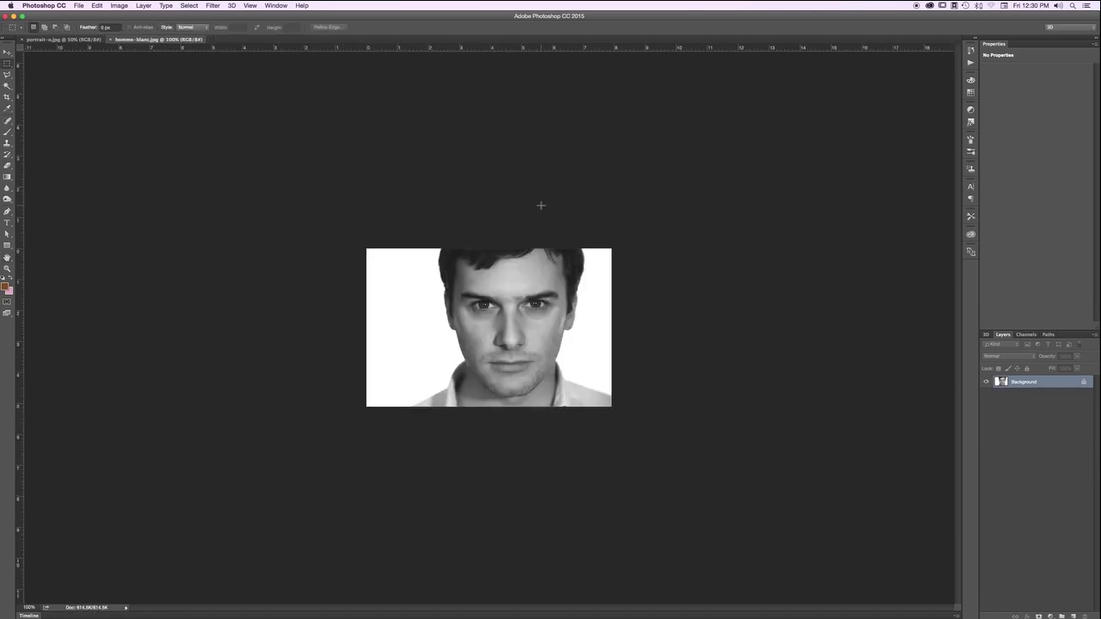
Paste the author name into homme-blanc.jpg's File Info, then save and close it.
{"action": "key", "text": "alt+shift+super+i"}
{"action": "left_click", "coordinate": [543, 196]}
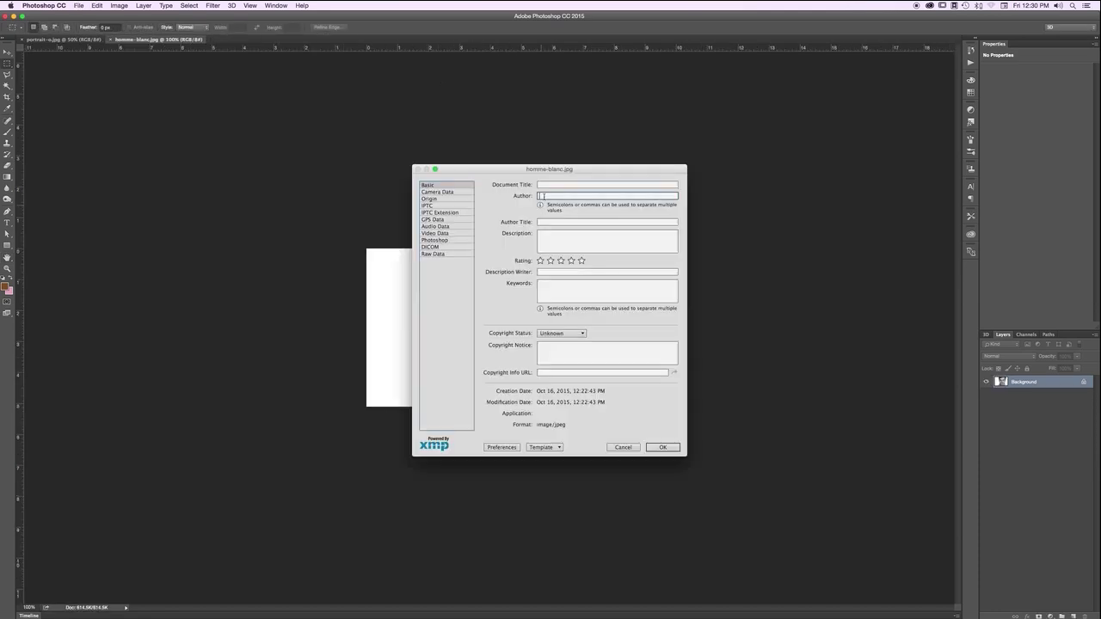
{"action": "type", "text": "Jorge Valenzuela"}
{"action": "left_click", "coordinate": [662, 447]}
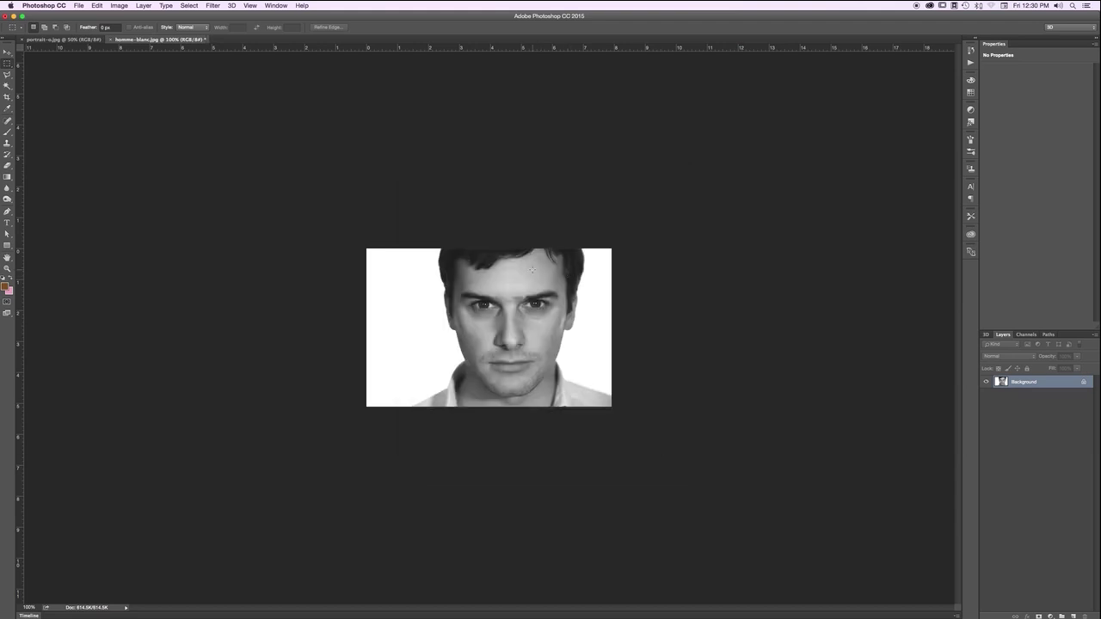
{"action": "key", "text": "super+w"}
{"action": "left_click", "coordinate": [632, 201]}
{"action": "left_click", "coordinate": [487, 143]}
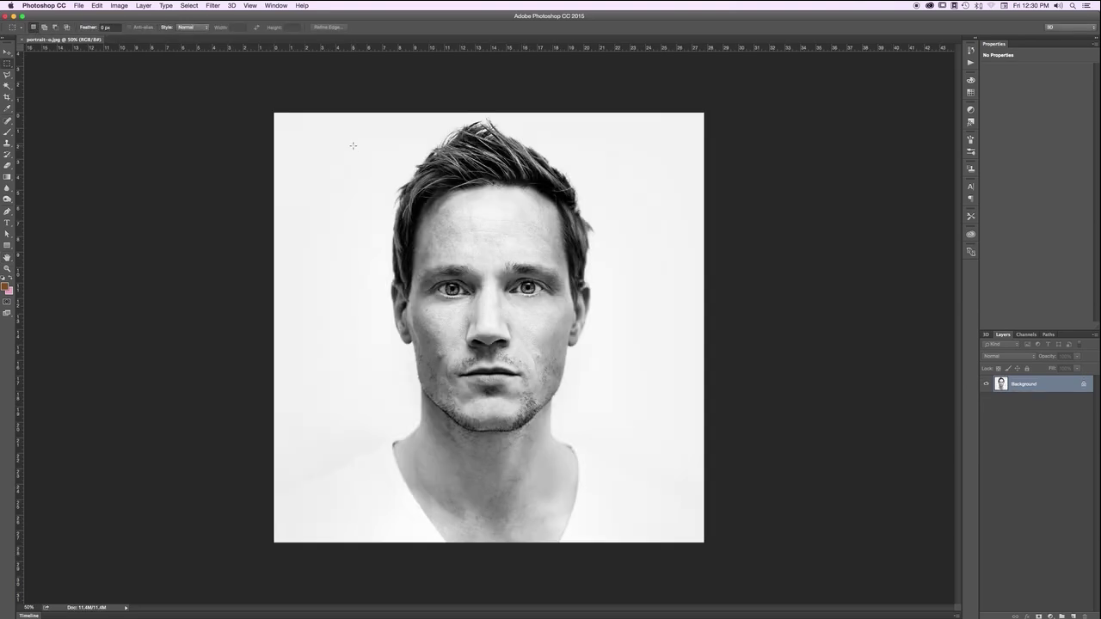
Check portrait-o.jpg's File Info without changes and close it.
{"action": "key", "text": "super+alt+shift+i"}
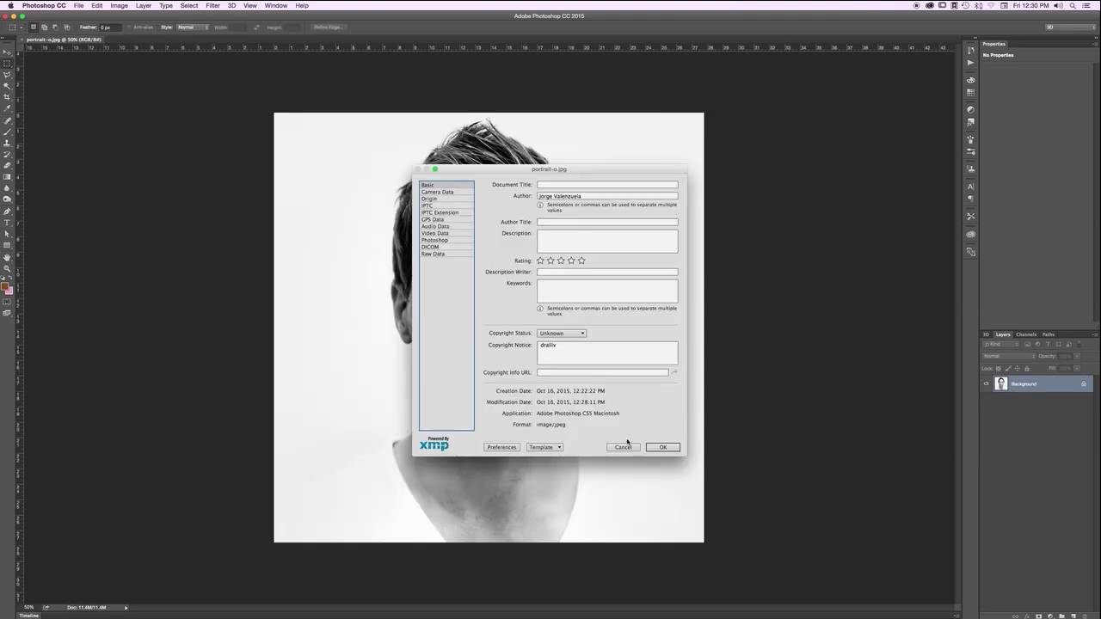
{"action": "left_click", "coordinate": [627, 447]}
{"action": "key", "text": "super+w"}
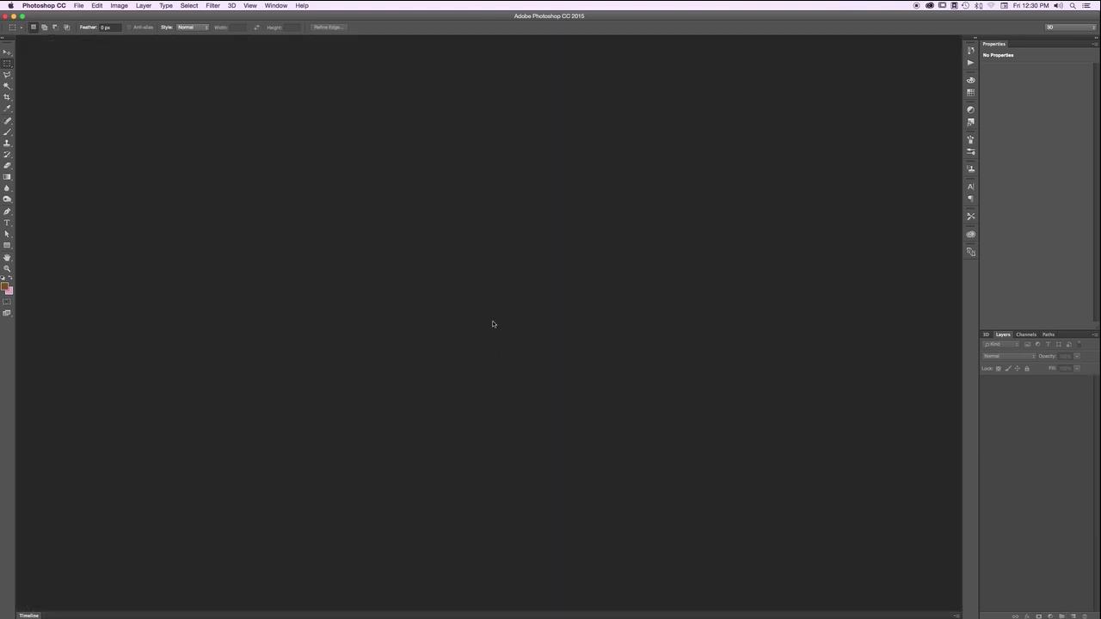
Step through each FOTOS portrait in Bridge to verify its Creator name, then return to InDesign.
{"action": "key", "text": "super+Tab"}
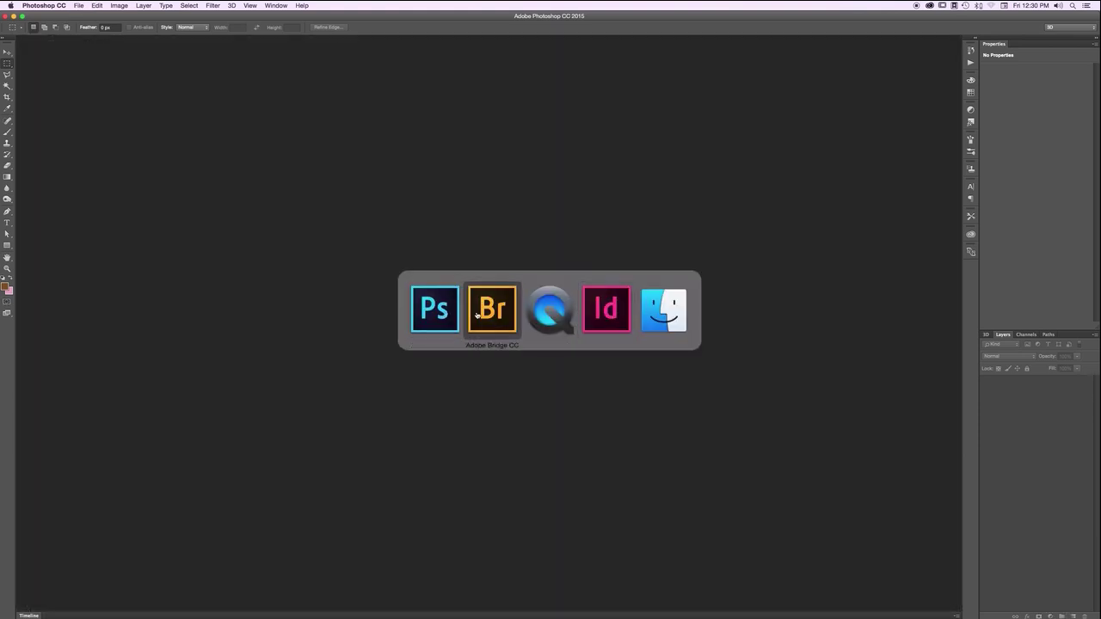
{"action": "left_click", "coordinate": [481, 316]}
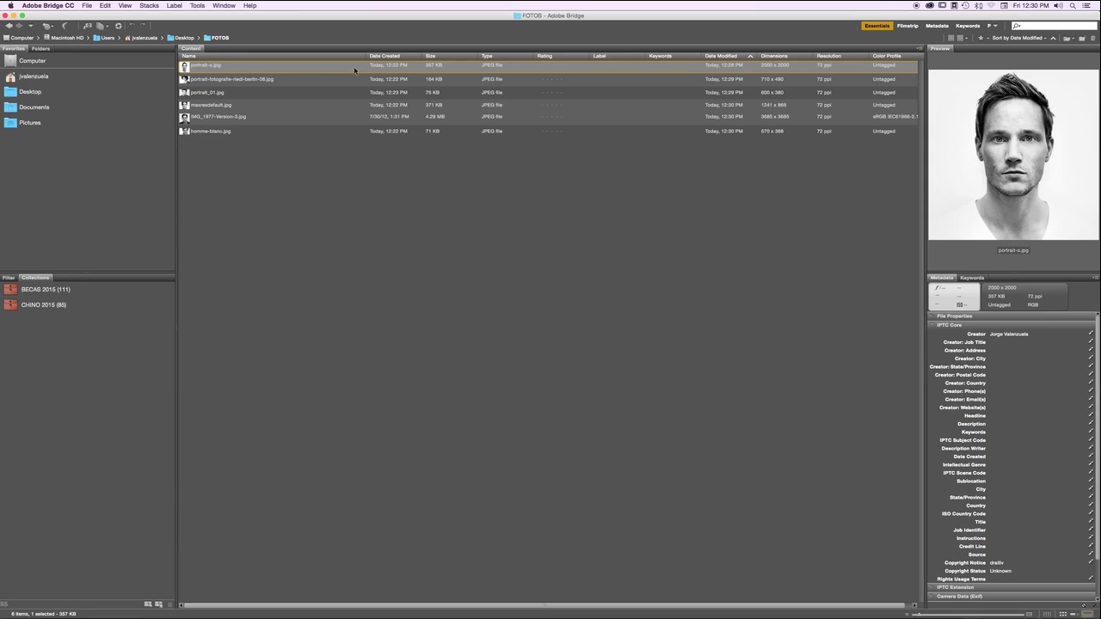
{"action": "left_click", "coordinate": [243, 80]}
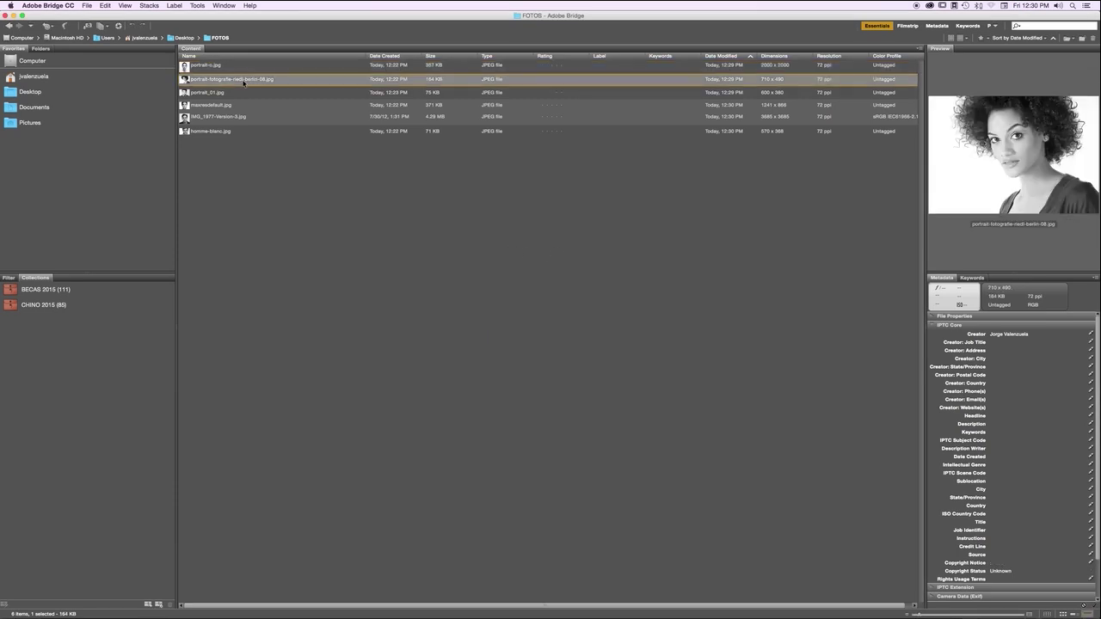
{"action": "left_click", "coordinate": [241, 92]}
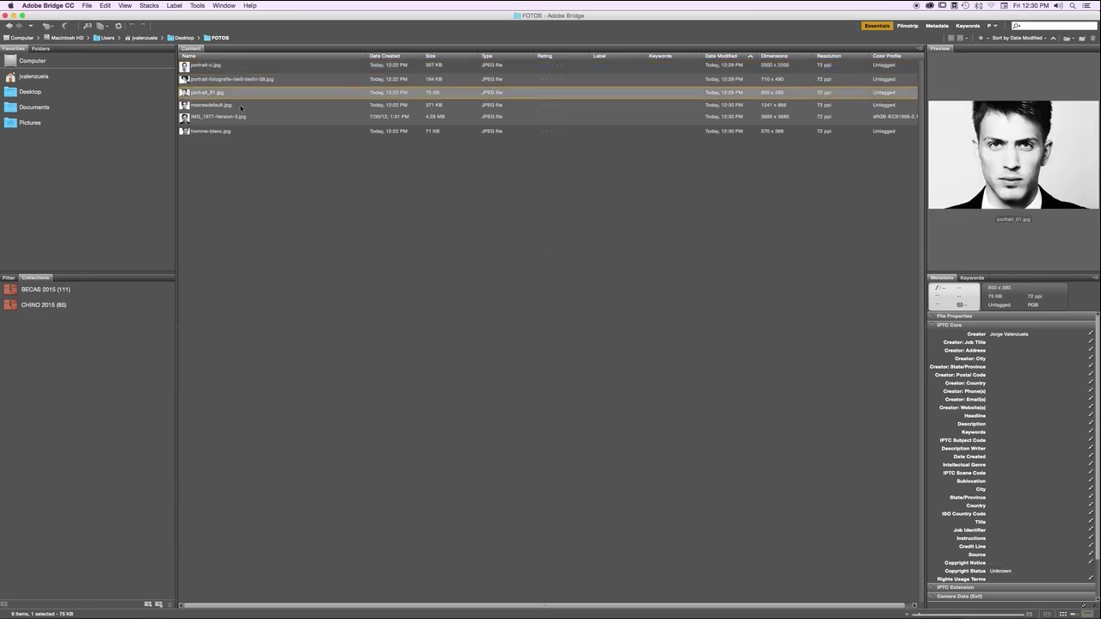
{"action": "left_click", "coordinate": [241, 105]}
{"action": "left_click", "coordinate": [241, 117]}
{"action": "left_click", "coordinate": [228, 131]}
{"action": "left_click", "coordinate": [232, 117]}
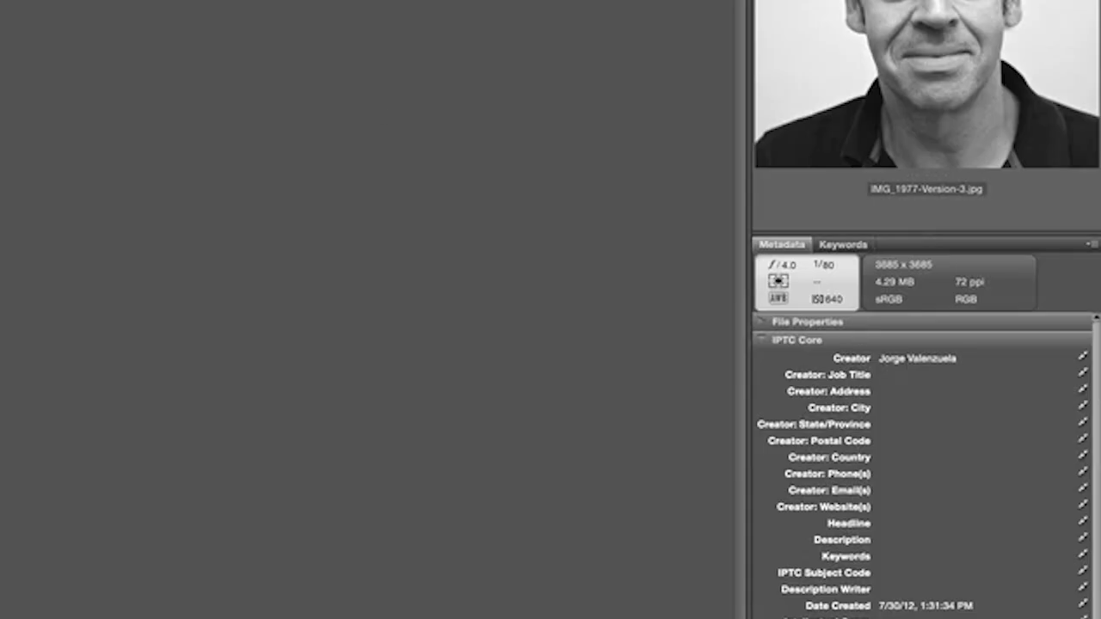
{"action": "key", "text": "Down"}
{"action": "key", "text": "Down"}
{"action": "key", "text": "Down"}
{"action": "key", "text": "Down"}
{"action": "key", "text": "Down"}
{"action": "key", "text": "super+Tab"}
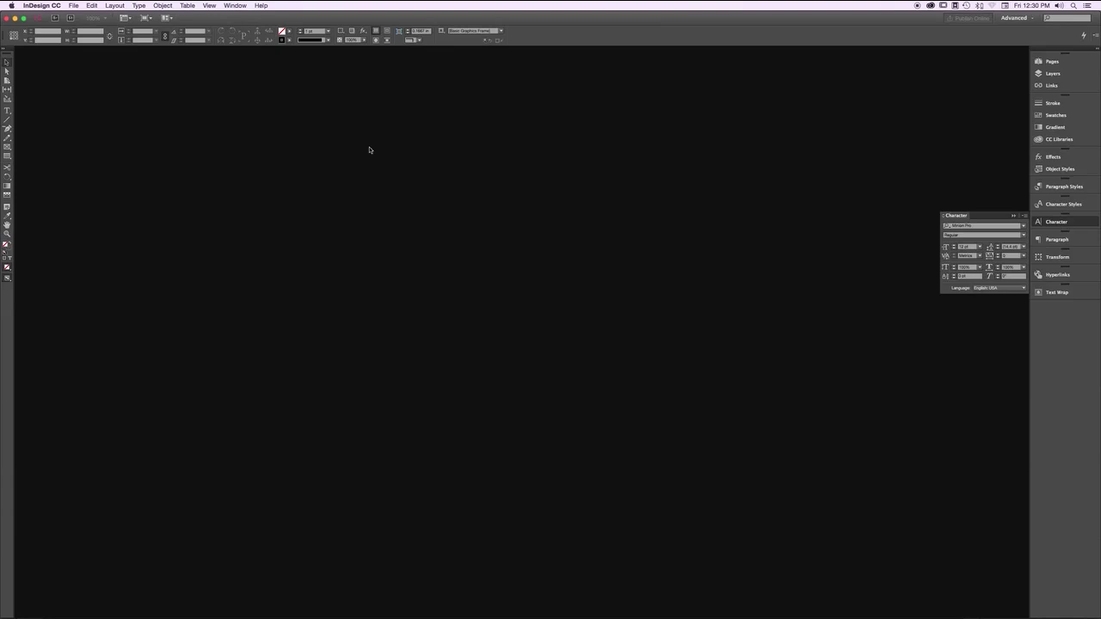
Create a new Letter-size InDesign document with the default 0.5 in margins.
{"action": "key", "text": "super+n"}
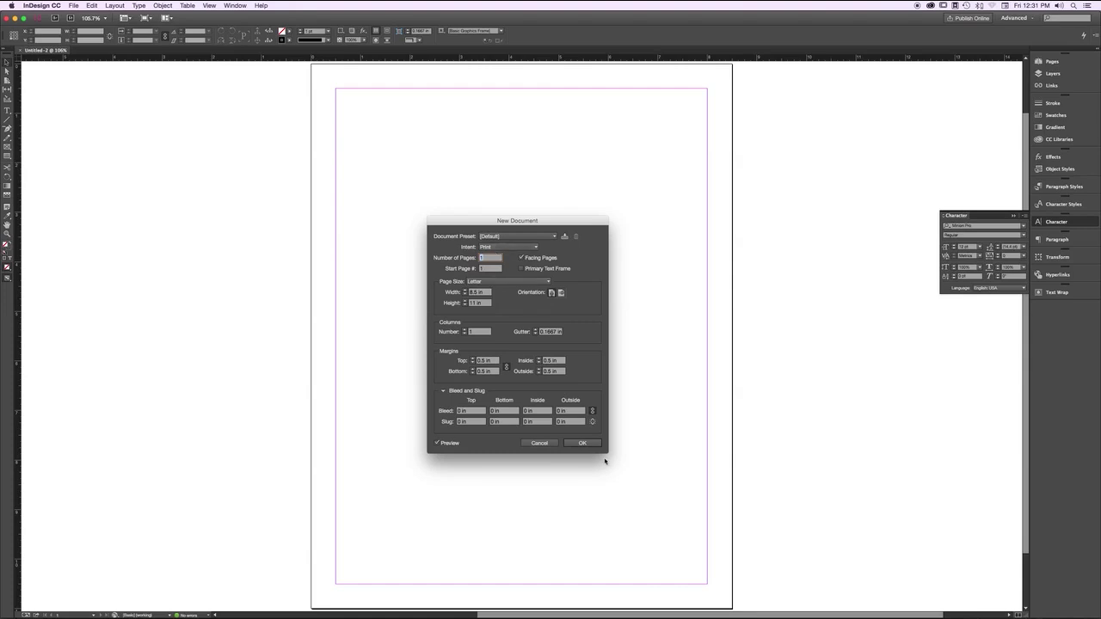
{"action": "left_click", "coordinate": [592, 447]}
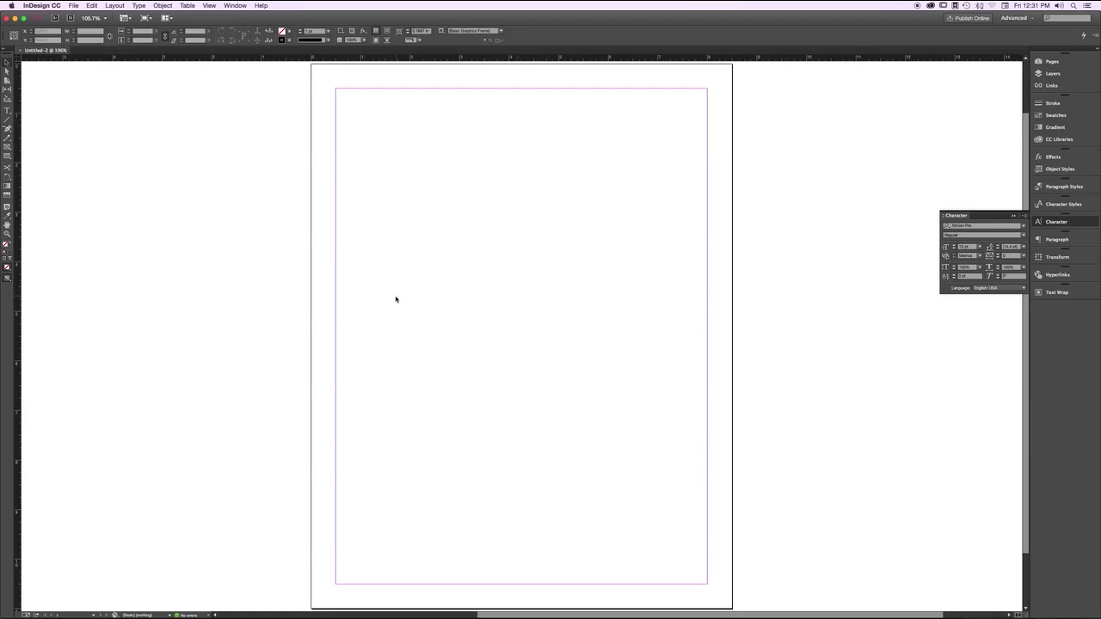
{"action": "left_click", "coordinate": [74, 5]}
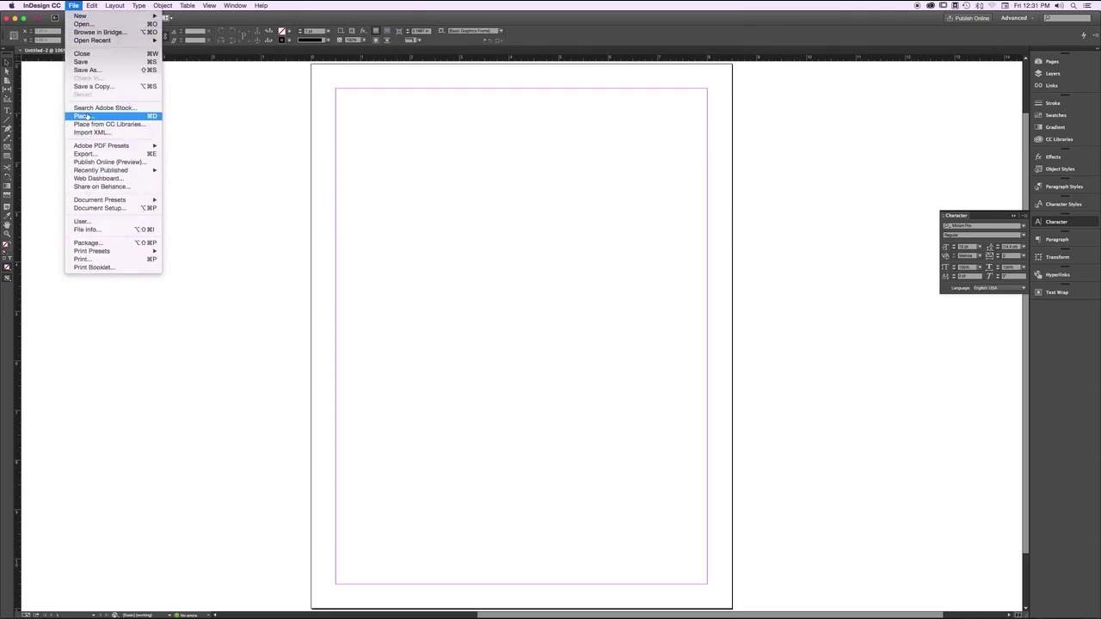
Load all six JPG portraits from the Desktop FOTOS folder into the place cursor.
{"action": "left_click", "coordinate": [155, 117]}
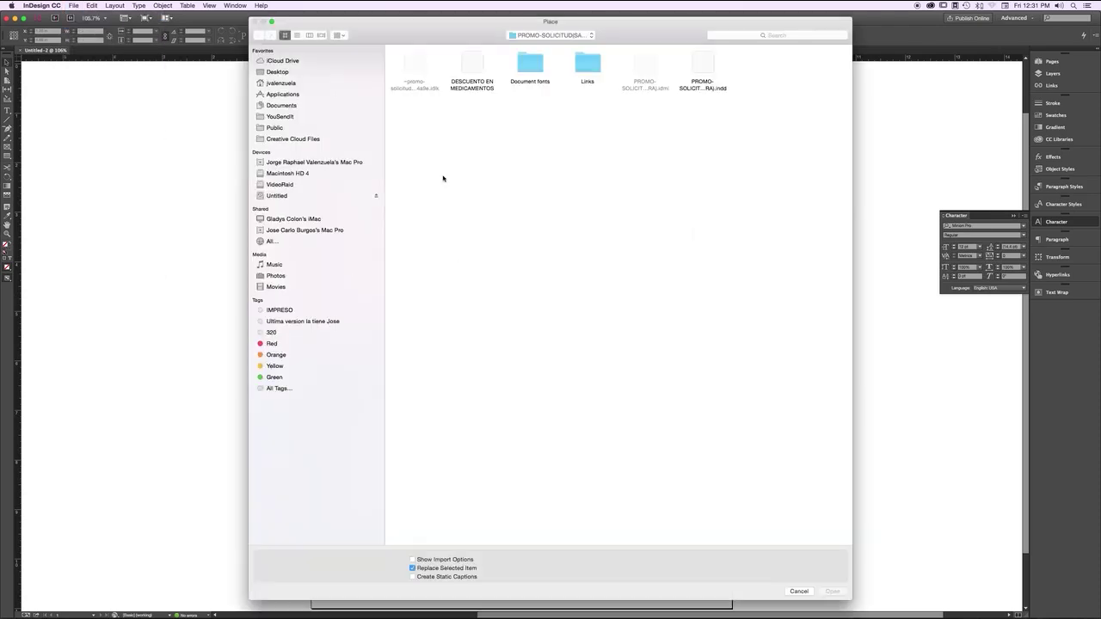
{"action": "left_click", "coordinate": [276, 75]}
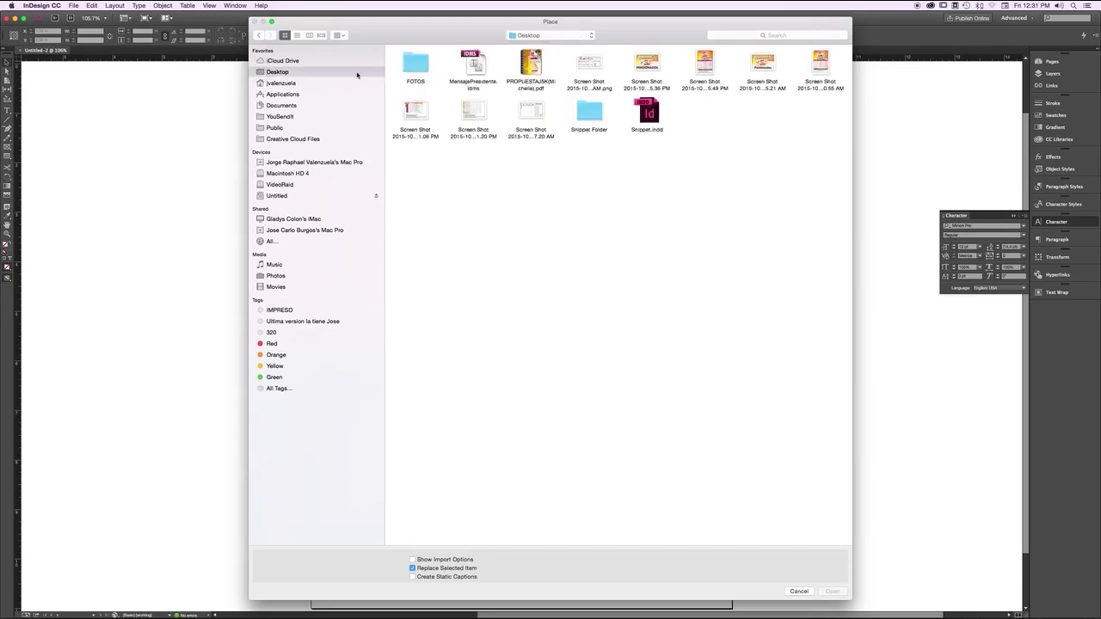
{"action": "double_click", "coordinate": [417, 66]}
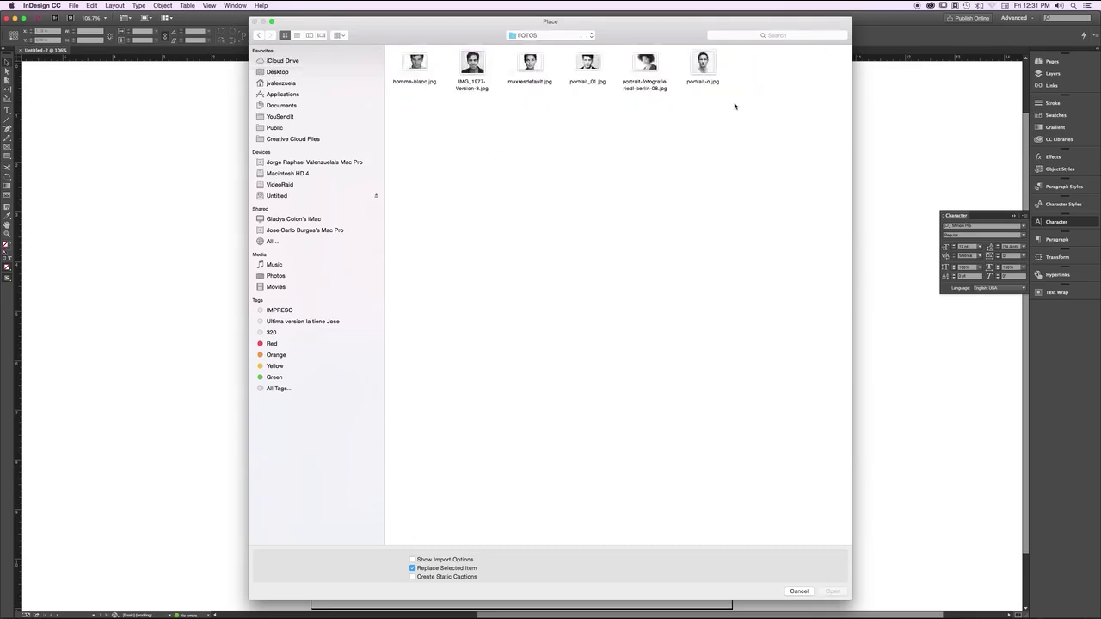
{"action": "left_click_drag", "start_coordinate": [754, 56], "coordinate": [412, 120]}
{"action": "left_click", "coordinate": [829, 591]}
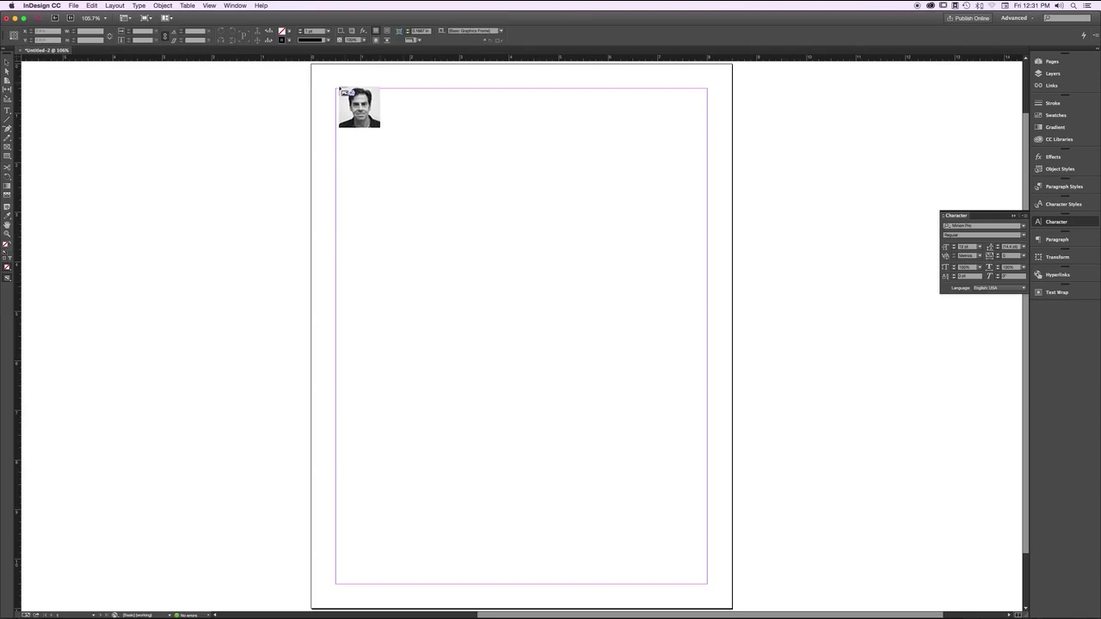
Drag a frame grid from the top-left margin with the loaded cursor, adjusting rows and columns.
{"action": "left_click_drag", "start_coordinate": [336, 89], "coordinate": [689, 357]}
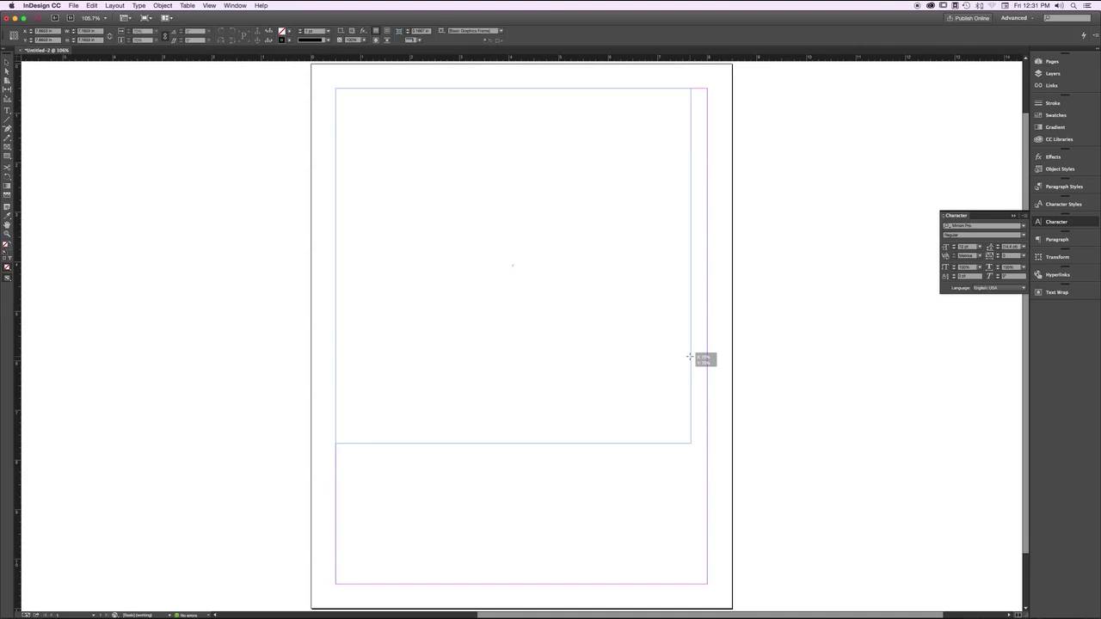
{"action": "key", "text": "Up"}
{"action": "left_click_drag", "start_coordinate": [690, 357], "coordinate": [690, 357]}
{"action": "key", "text": "Up"}
{"action": "key", "text": "Right"}
{"action": "key", "text": "Right"}
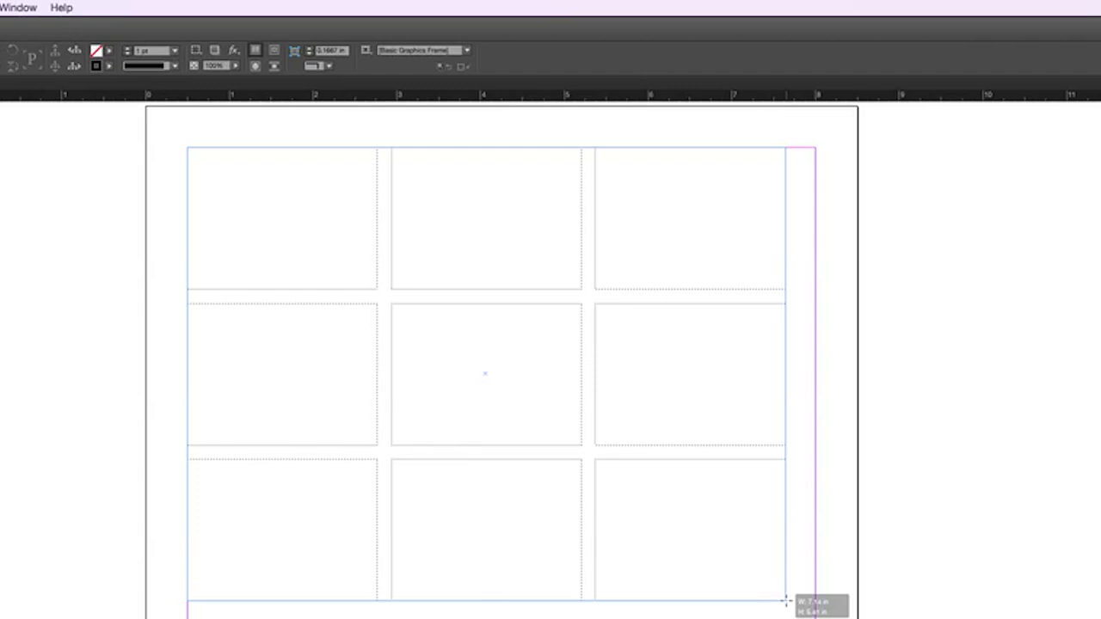
{"action": "left_click_drag", "start_coordinate": [784, 600], "coordinate": [816, 618]}
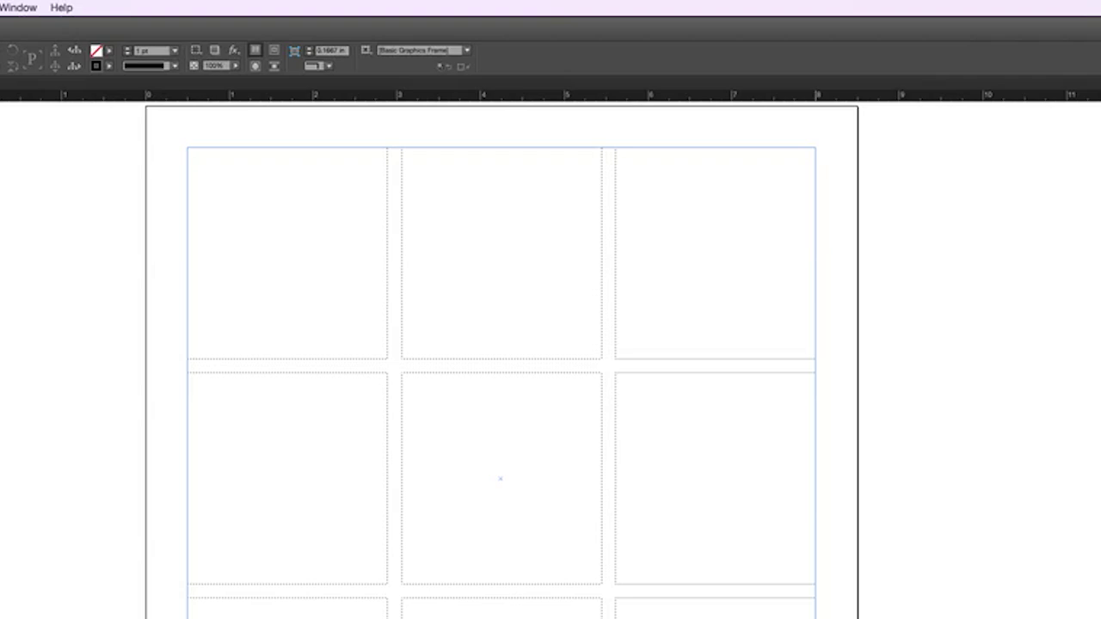
{"action": "key", "text": "Up"}
{"action": "left_click_drag", "start_coordinate": [816, 618], "coordinate": [815, 618]}
Settle on three columns by two rows, place the six portraits, and select all six frames.
{"action": "key", "text": "Up"}
{"action": "key", "text": "Up"}
{"action": "key", "text": "Down"}
{"action": "key", "text": "Down"}
{"action": "key", "text": "Down"}
{"action": "key", "text": "Right"}
{"action": "key", "text": "Right"}
{"action": "key", "text": "Right"}
{"action": "key", "text": "Right"}
{"action": "key", "text": "Left"}
{"action": "key", "text": "Left"}
{"action": "key", "text": "Left"}
{"action": "key", "text": "Left"}
{"action": "key", "text": "Left"}
{"action": "key", "text": "Up"}
{"action": "key", "text": "Right"}
{"action": "key", "text": "Down"}
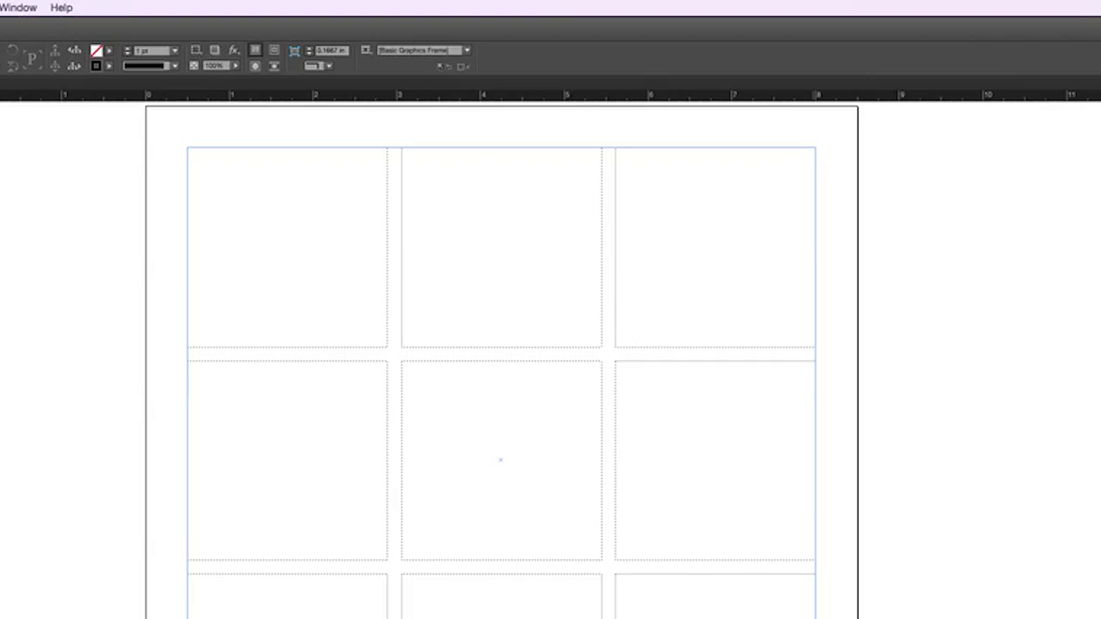
{"action": "left_click_drag", "start_coordinate": [815, 618], "coordinate": [815, 618]}
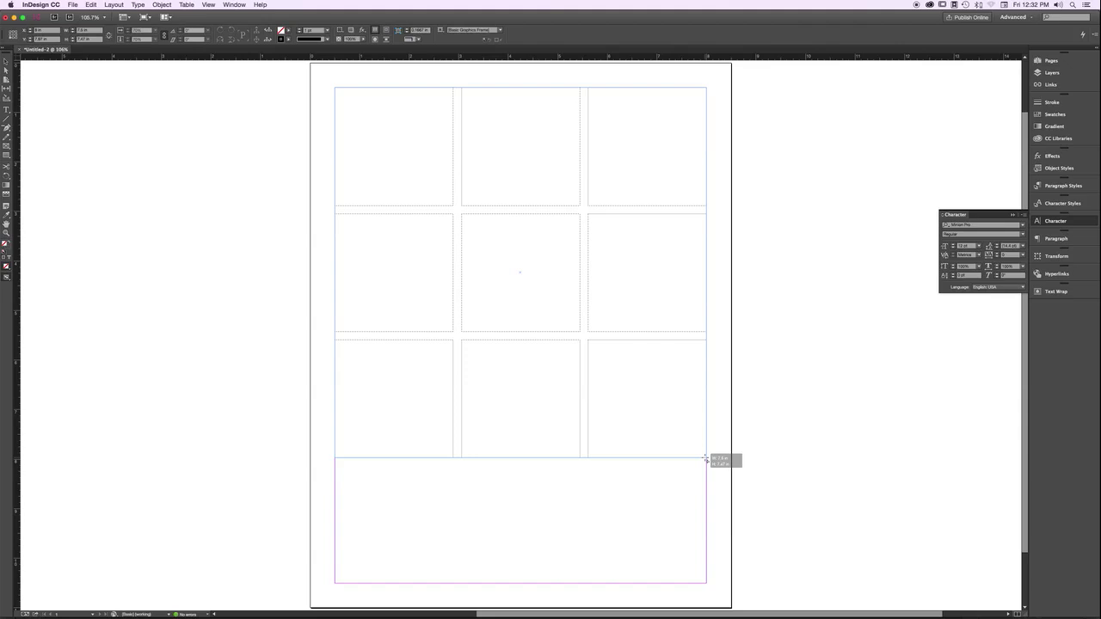
{"action": "left_click_drag", "start_coordinate": [705, 459], "coordinate": [705, 458]}
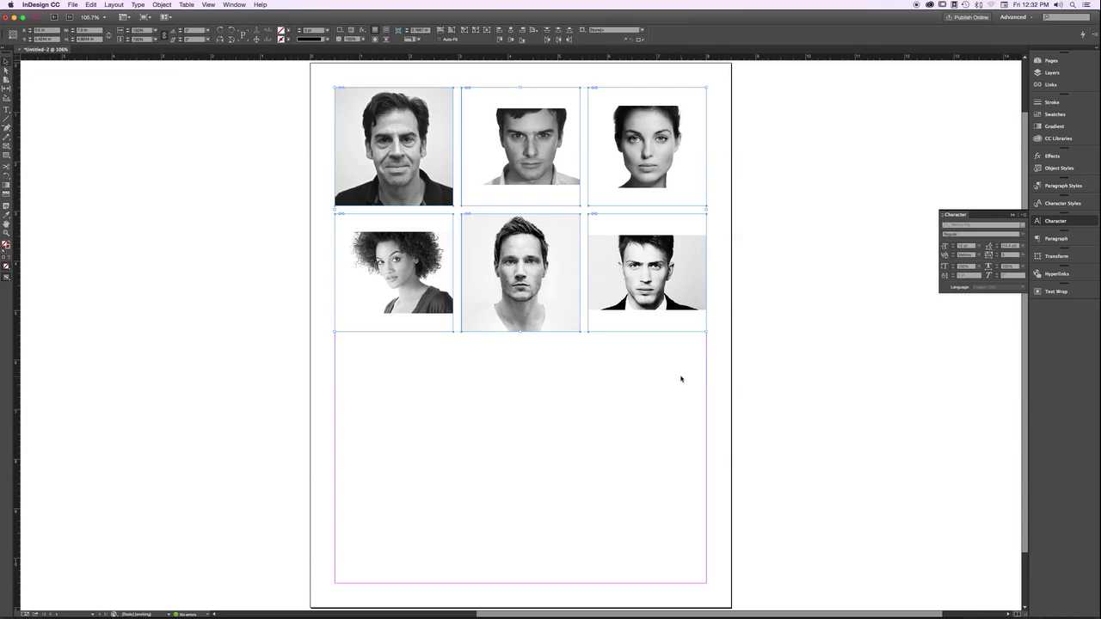
{"action": "left_click", "coordinate": [510, 370]}
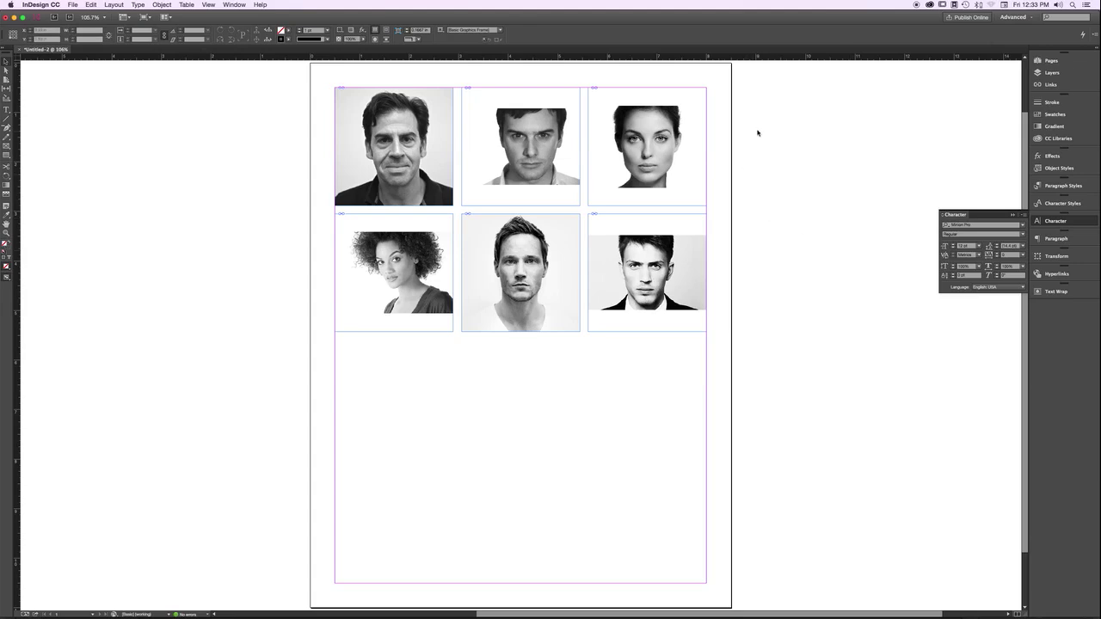
{"action": "left_click_drag", "start_coordinate": [816, 127], "coordinate": [388, 275]}
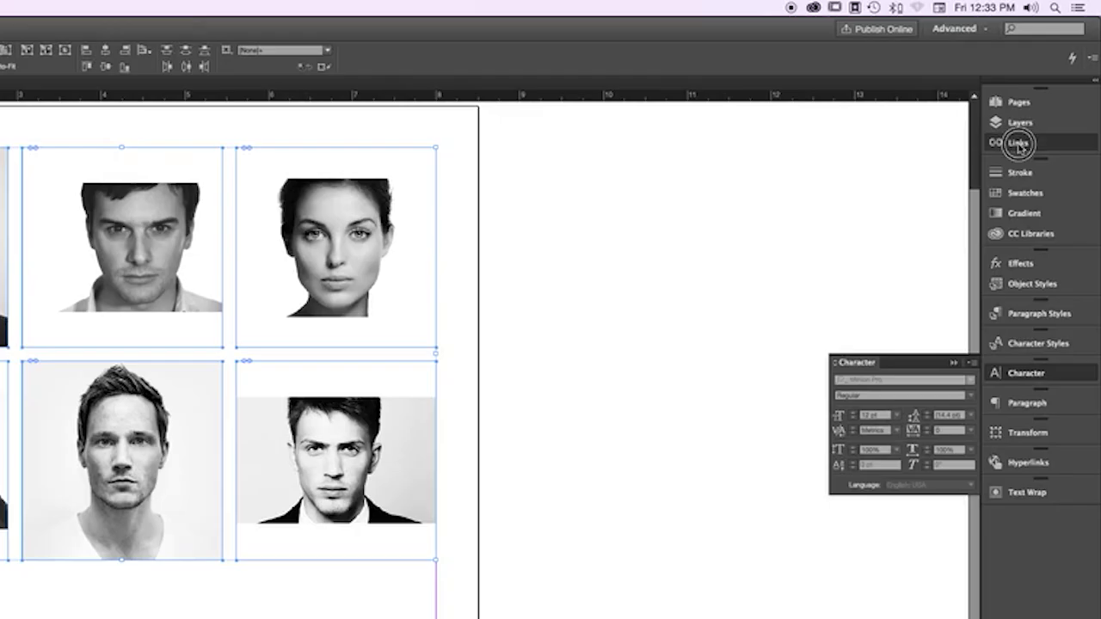
Open Caption Setup from the Links panel menu's Captions submenu.
{"action": "left_click", "coordinate": [1051, 85]}
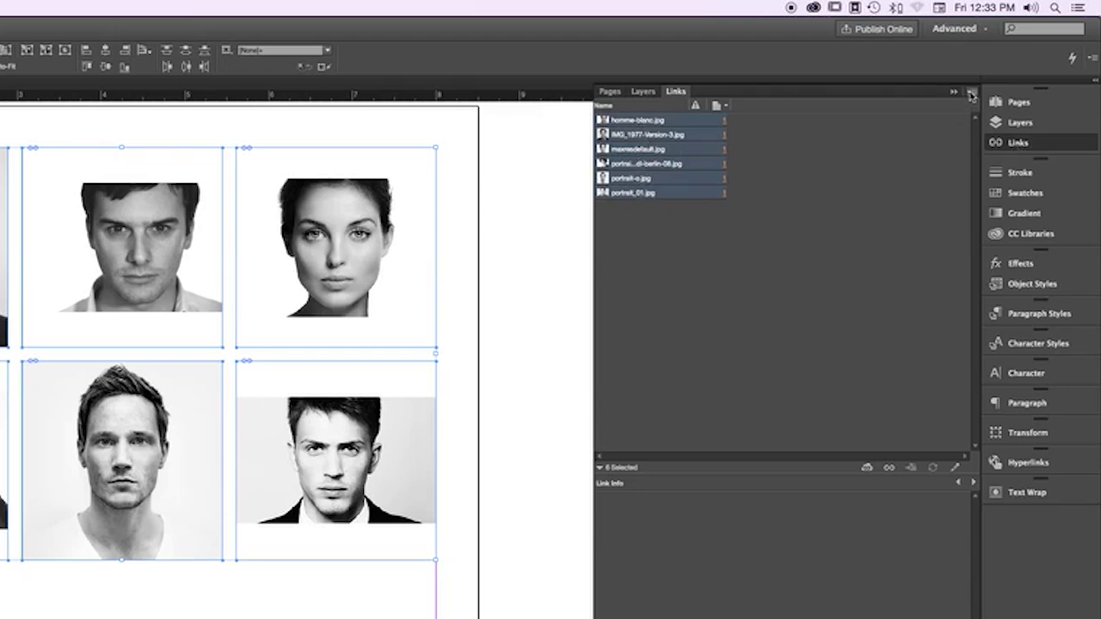
{"action": "left_click", "coordinate": [971, 94]}
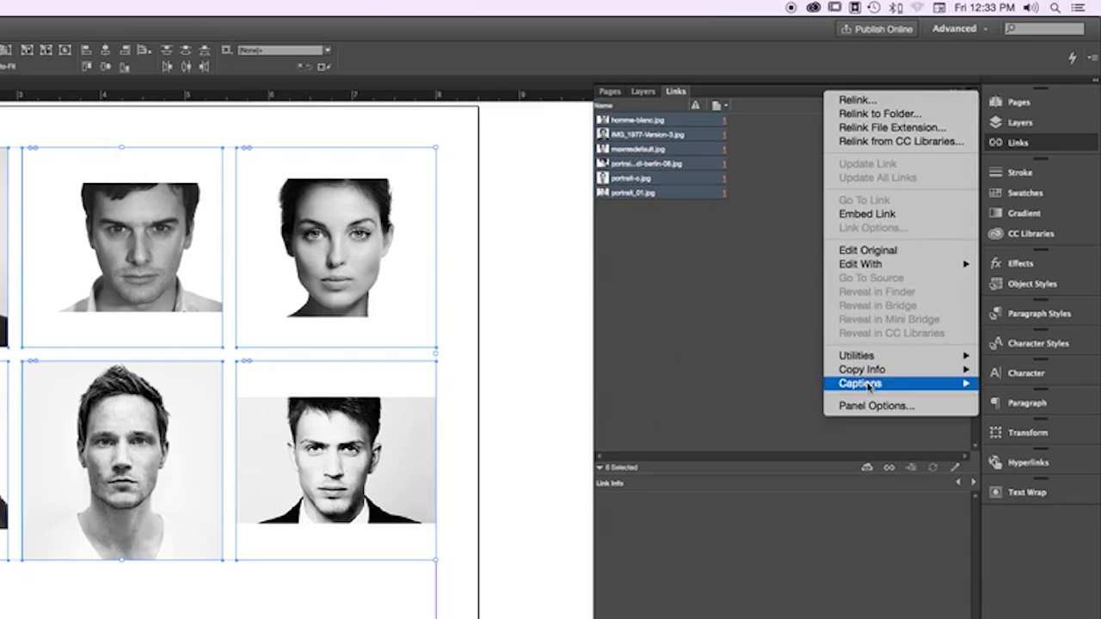
{"action": "mouse_move", "coordinate": [869, 386]}
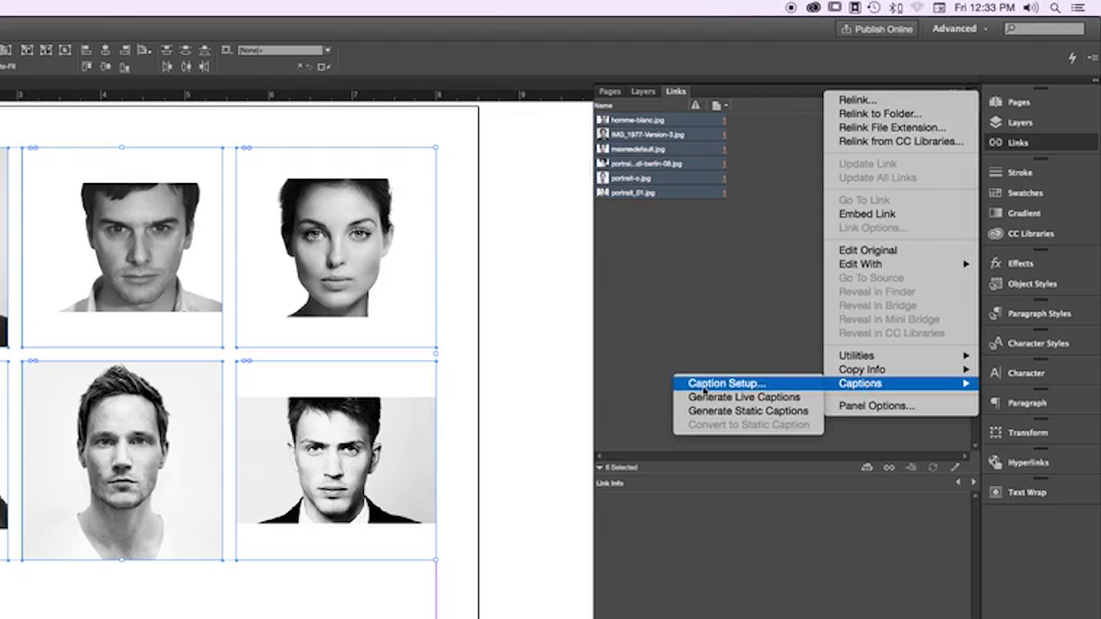
{"action": "left_click", "coordinate": [737, 384]}
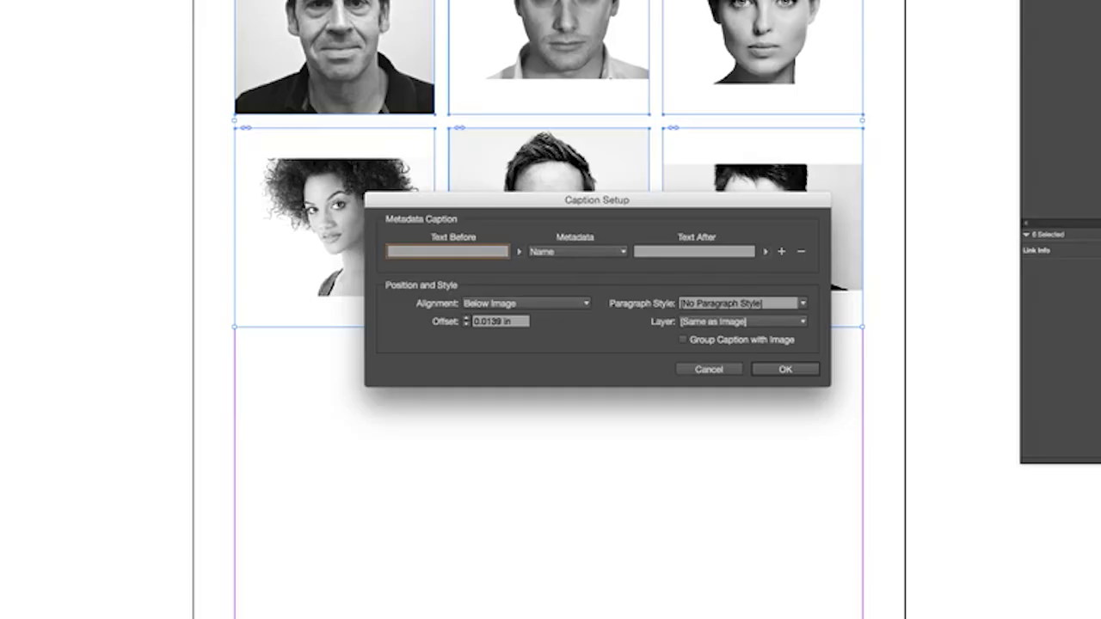
Set captions to 'Foto por' plus Author metadata, Below Image, with No Paragraph Style.
{"action": "left_click_drag", "start_coordinate": [632, 203], "coordinate": [602, 366]}
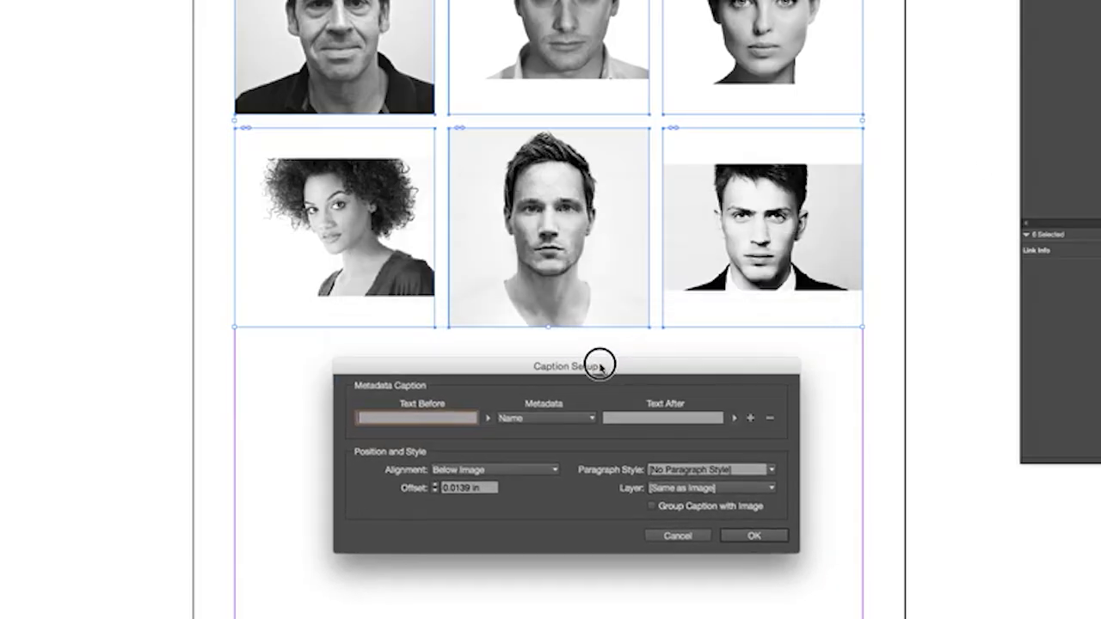
{"action": "left_click", "coordinate": [465, 418]}
{"action": "type", "text": "Foto por"}
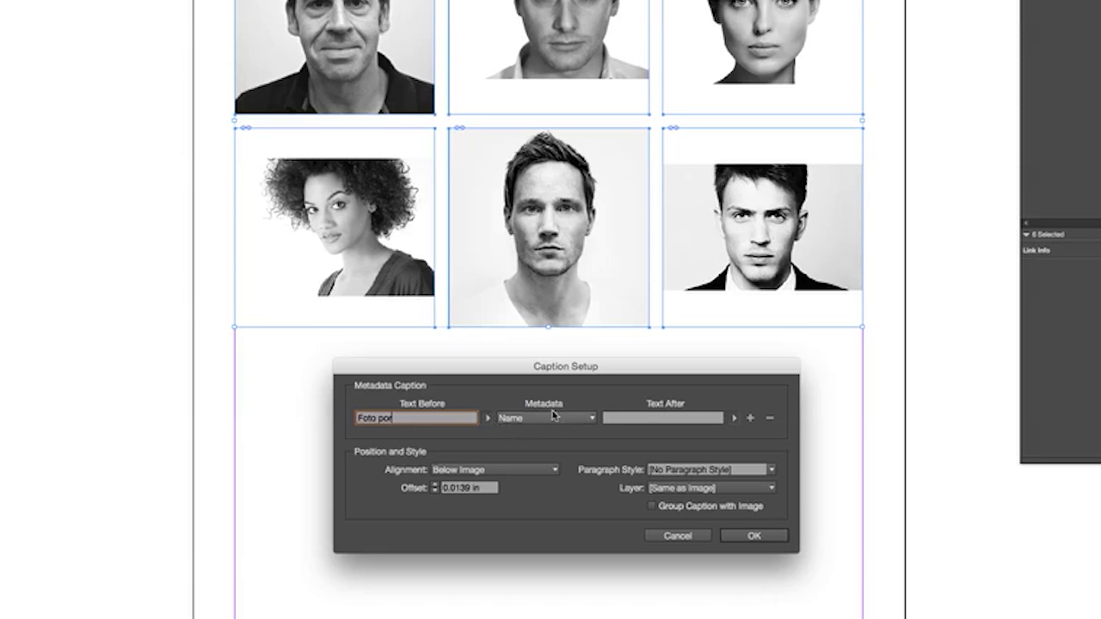
{"action": "left_click", "coordinate": [592, 419]}
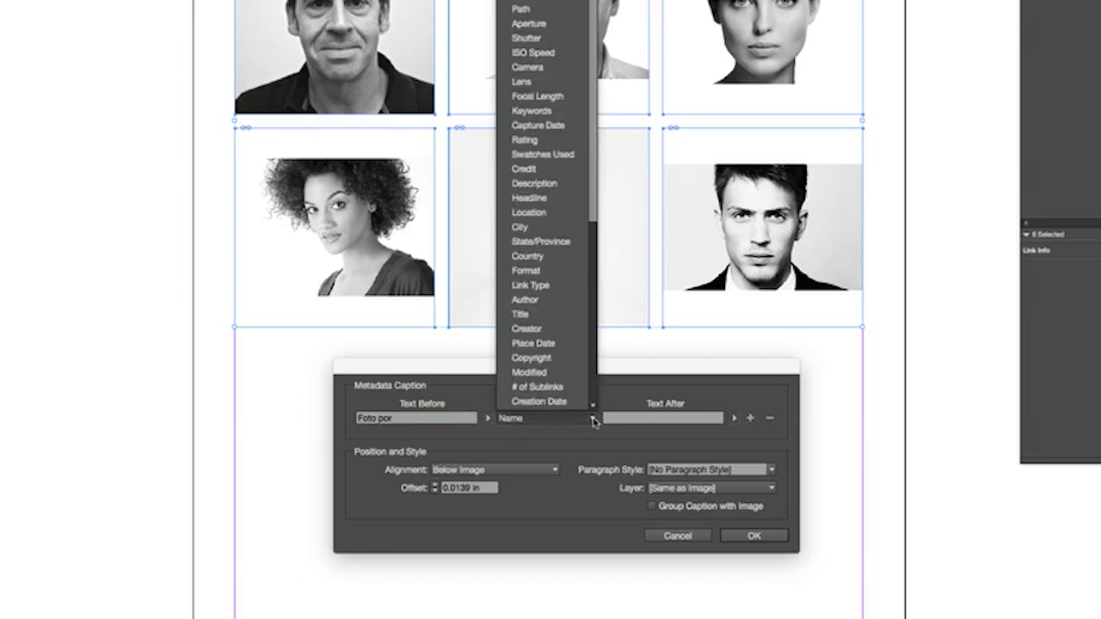
{"action": "left_click", "coordinate": [540, 301]}
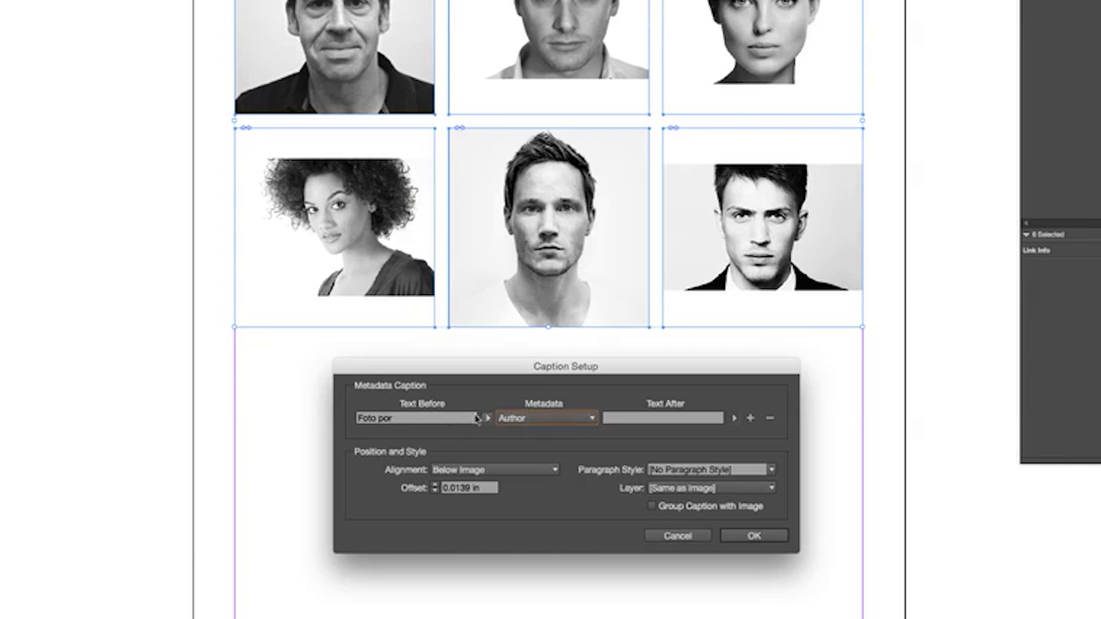
{"action": "left_click", "coordinate": [537, 473]}
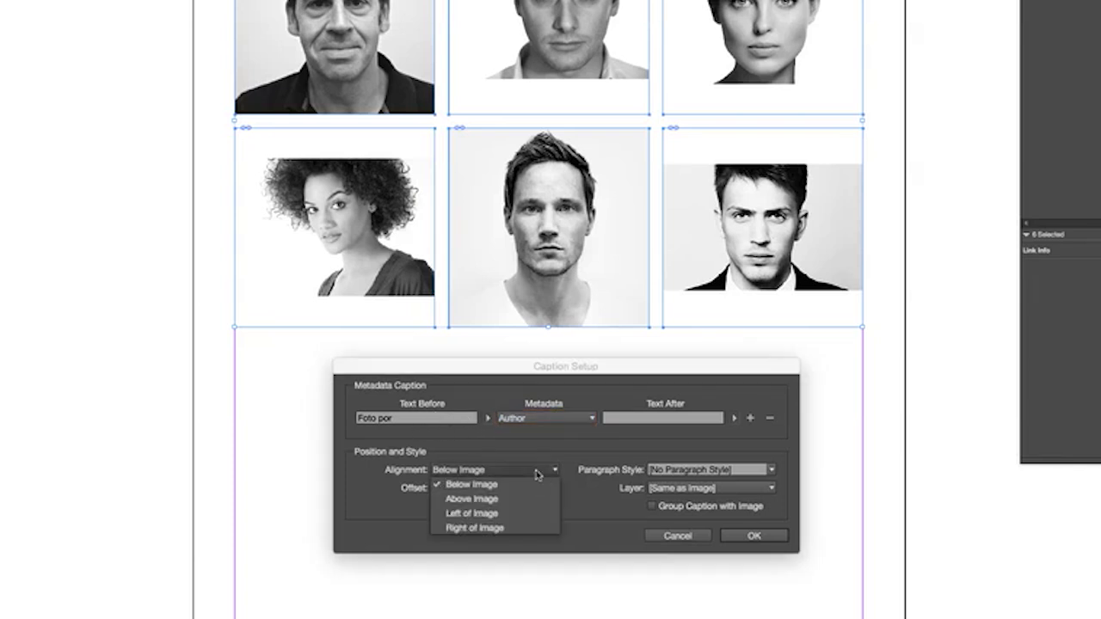
{"action": "left_click", "coordinate": [471, 486]}
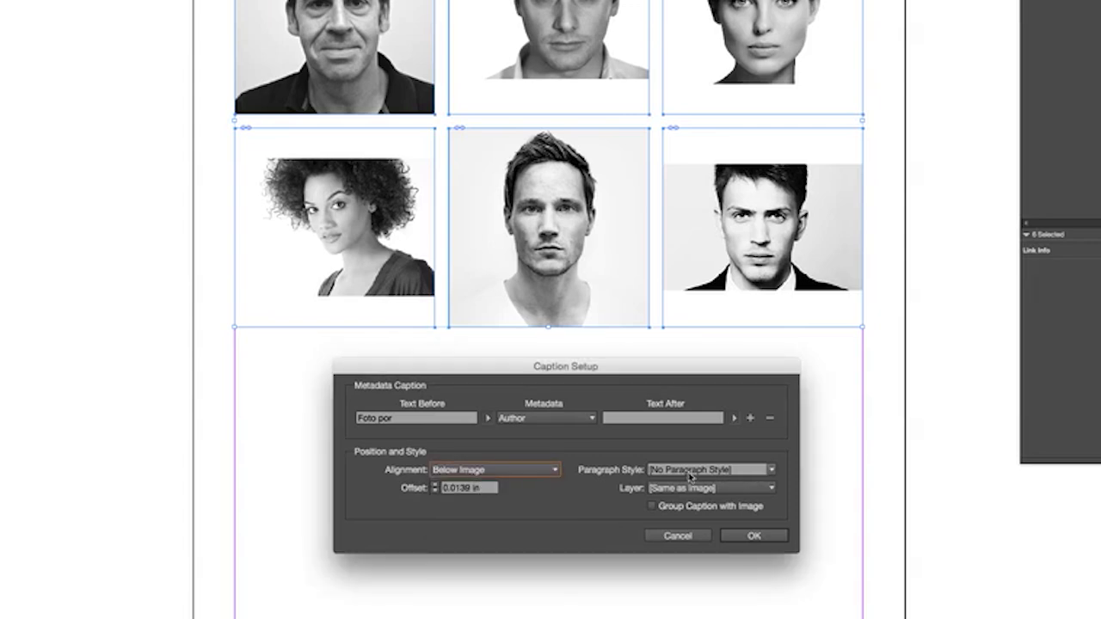
{"action": "left_click", "coordinate": [771, 471]}
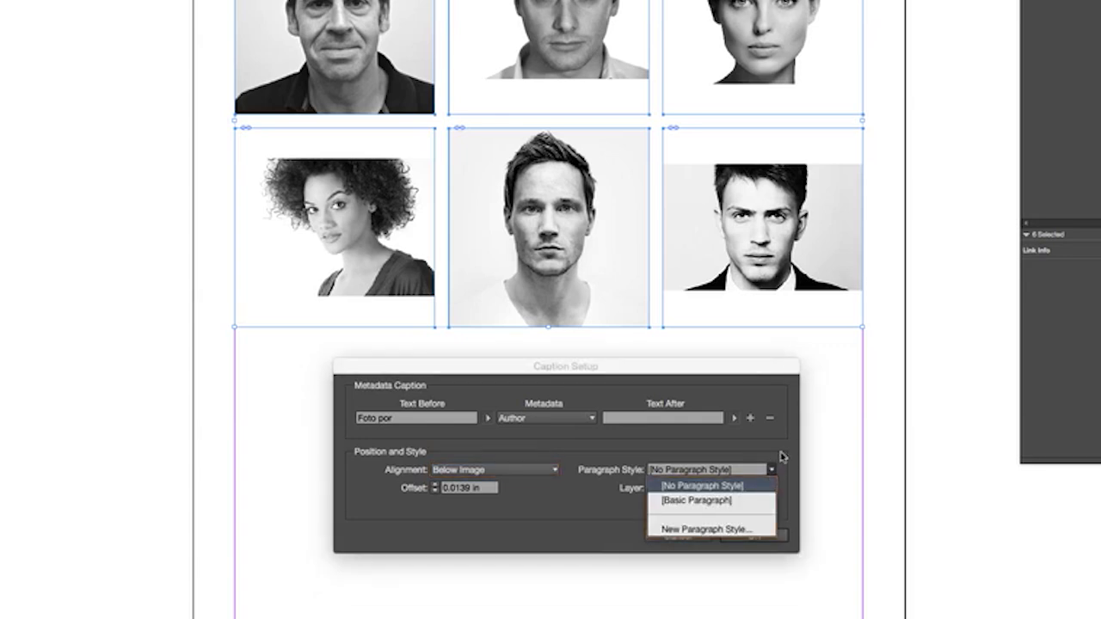
{"action": "left_click", "coordinate": [778, 458]}
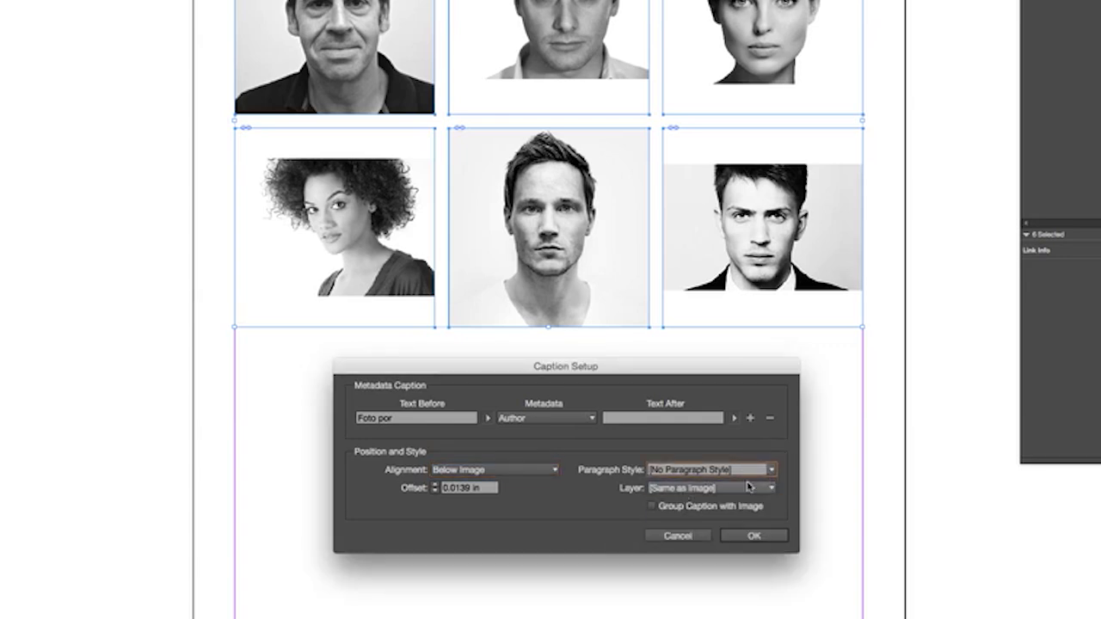
{"action": "left_click", "coordinate": [754, 536]}
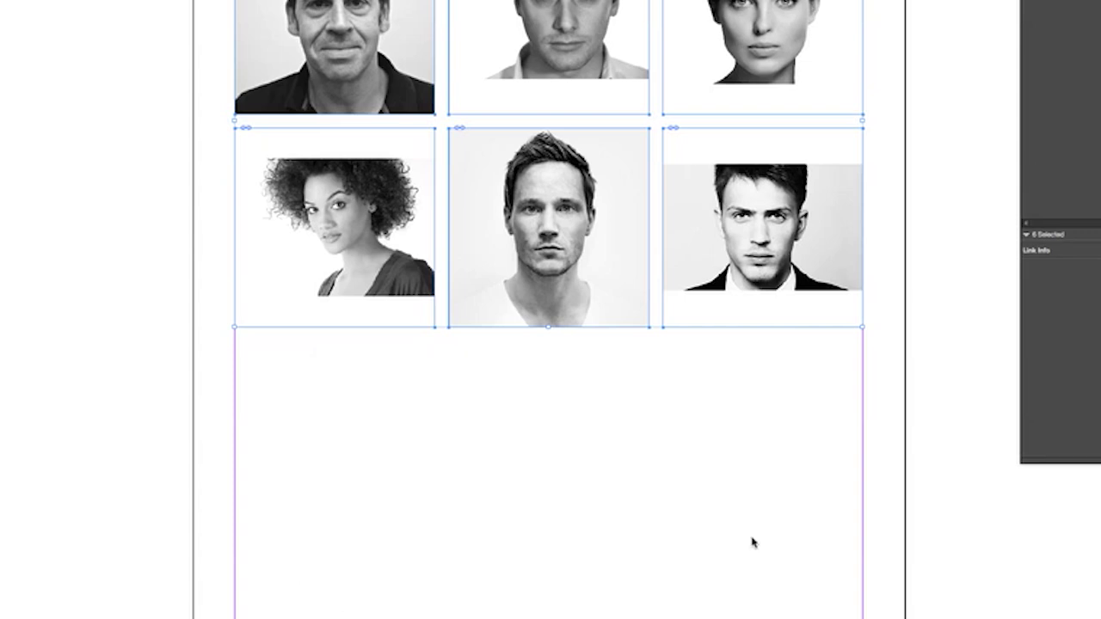
Select all six portrait frames and generate static 'Foto por' author captions for them.
{"action": "left_click", "coordinate": [883, 284]}
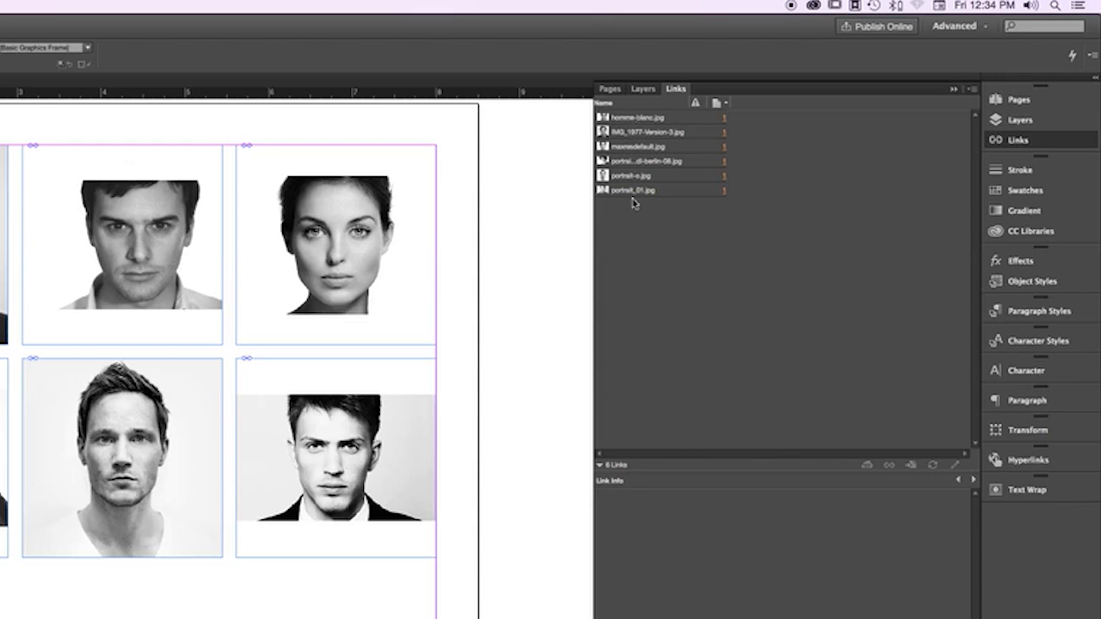
{"action": "left_click", "coordinate": [971, 88]}
{"action": "mouse_move", "coordinate": [877, 383]}
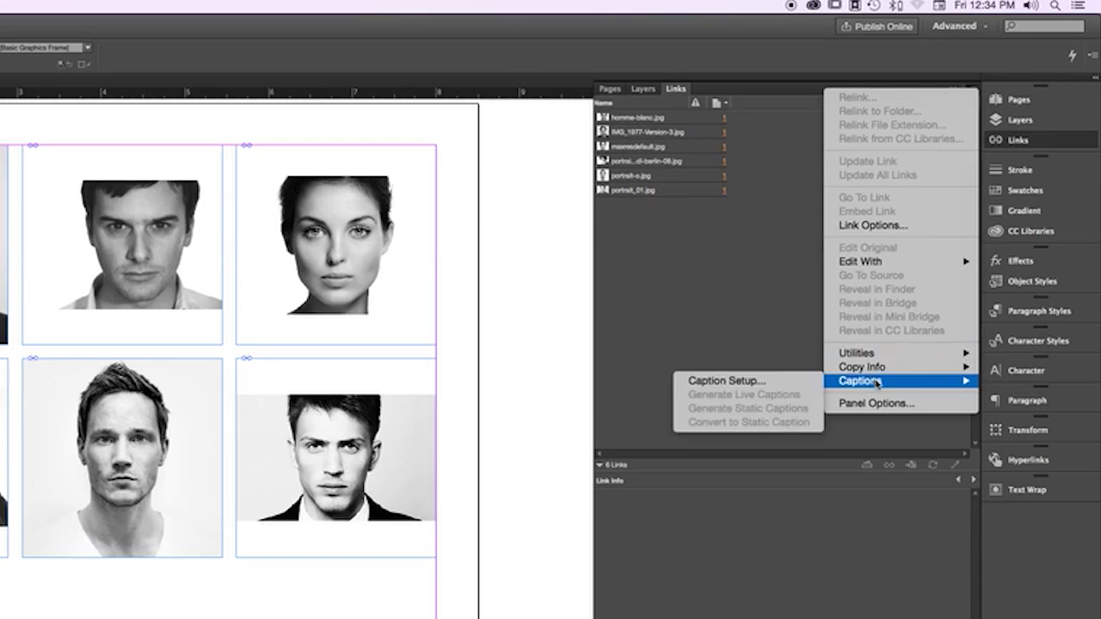
{"action": "left_click", "coordinate": [486, 254]}
{"action": "left_click_drag", "start_coordinate": [494, 226], "coordinate": [129, 460]}
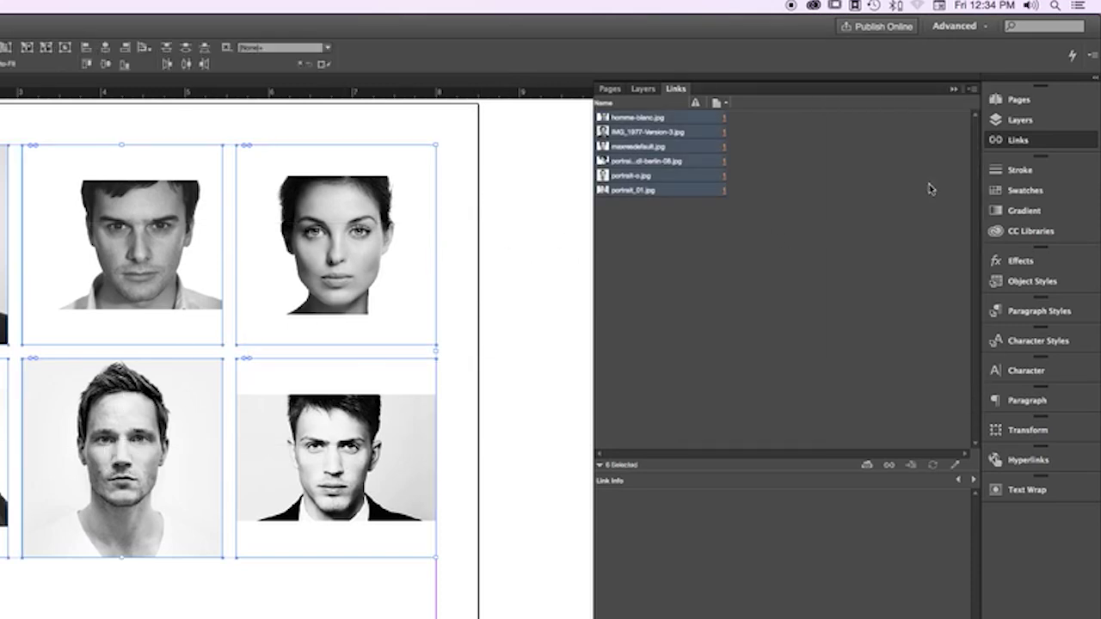
{"action": "left_click", "coordinate": [972, 91]}
{"action": "mouse_move", "coordinate": [860, 380]}
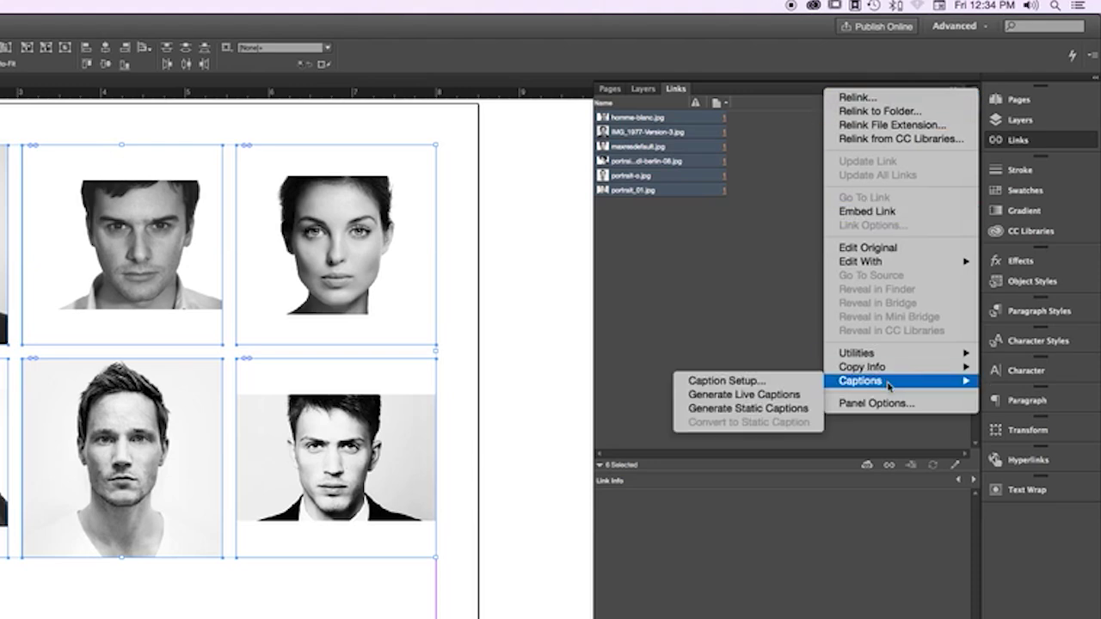
{"action": "left_click", "coordinate": [755, 410]}
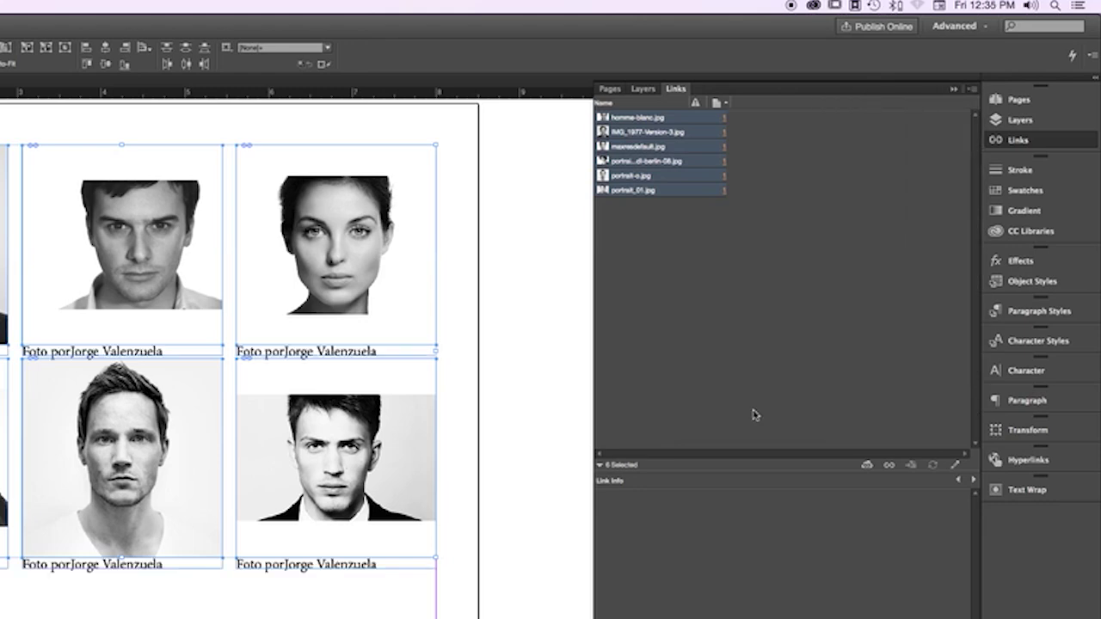
{"action": "left_click", "coordinate": [543, 410]}
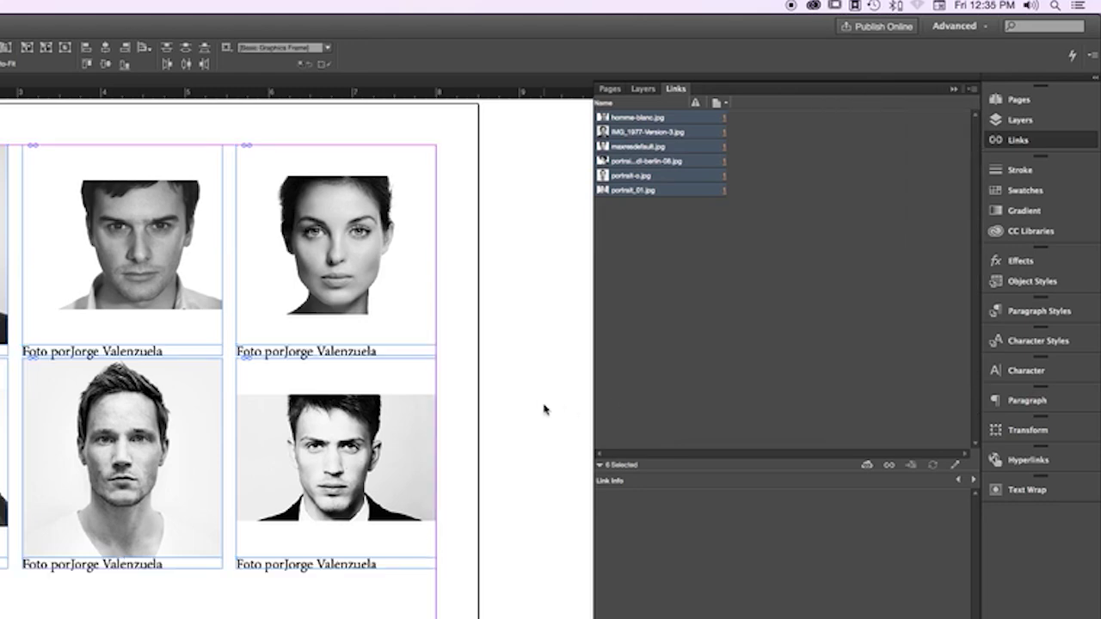
Check the page in Preview, delete the bottom-right portrait's caption, and reselect that portrait.
{"action": "key", "text": "w"}
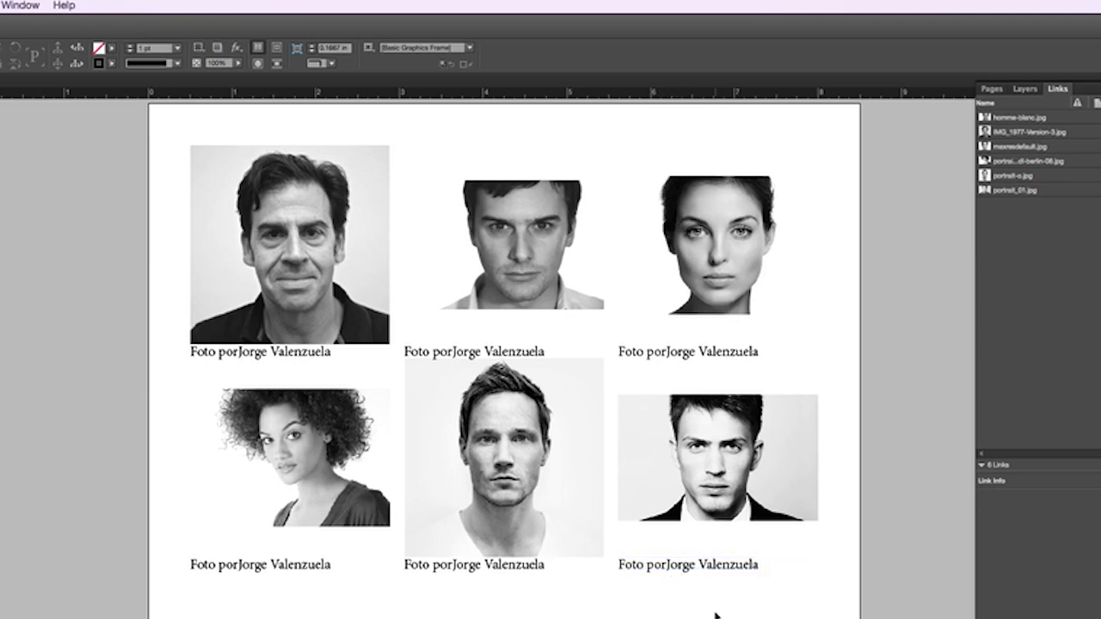
{"action": "key", "text": "w"}
{"action": "left_click", "coordinate": [709, 570]}
{"action": "key", "text": "Delete"}
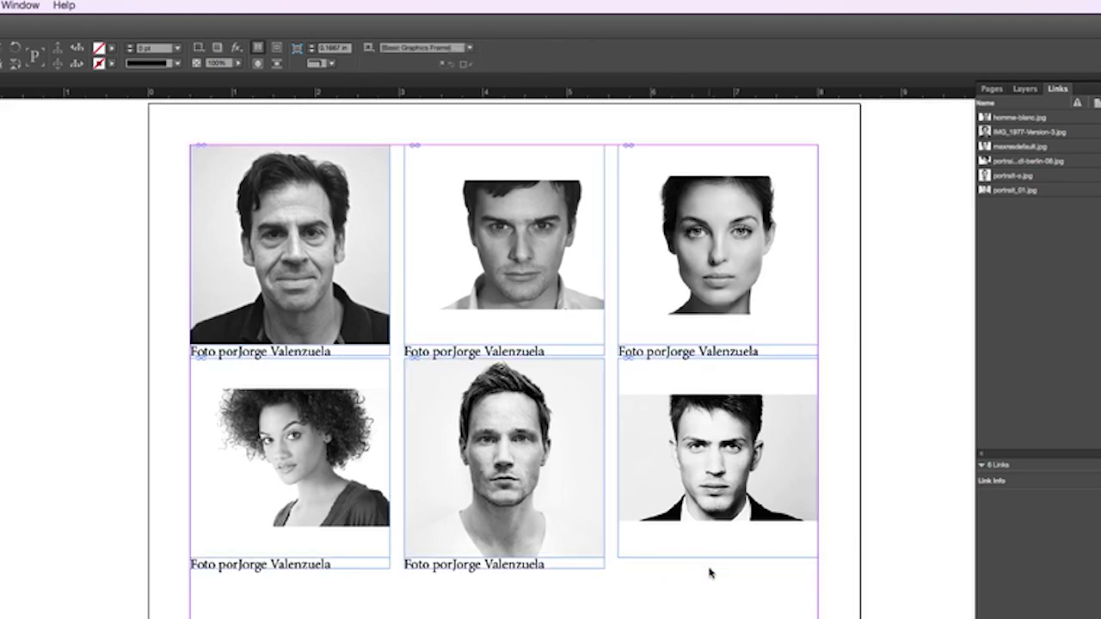
{"action": "left_click", "coordinate": [792, 542]}
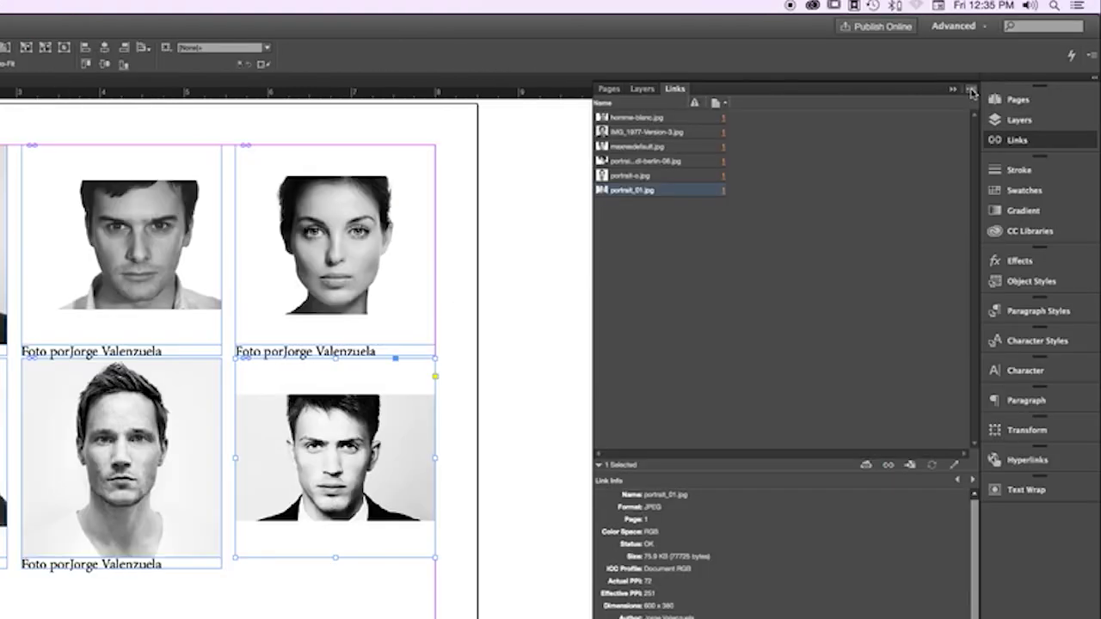
{"action": "left_click", "coordinate": [970, 89]}
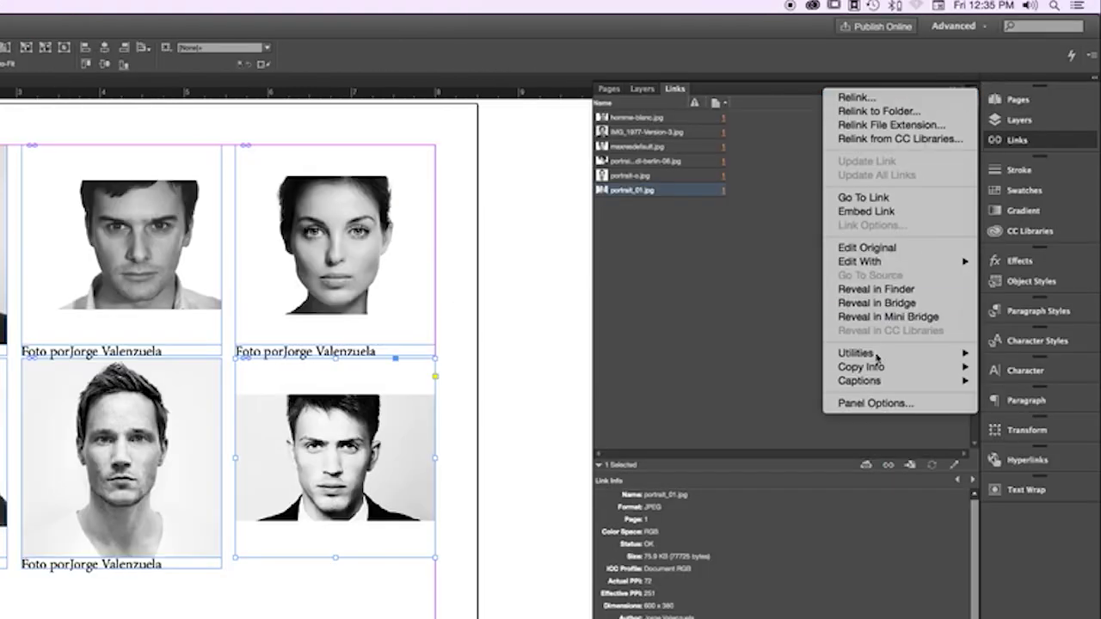
Change Caption Setup alignment to Left of Image.
{"action": "mouse_move", "coordinate": [860, 381]}
{"action": "left_click", "coordinate": [701, 381]}
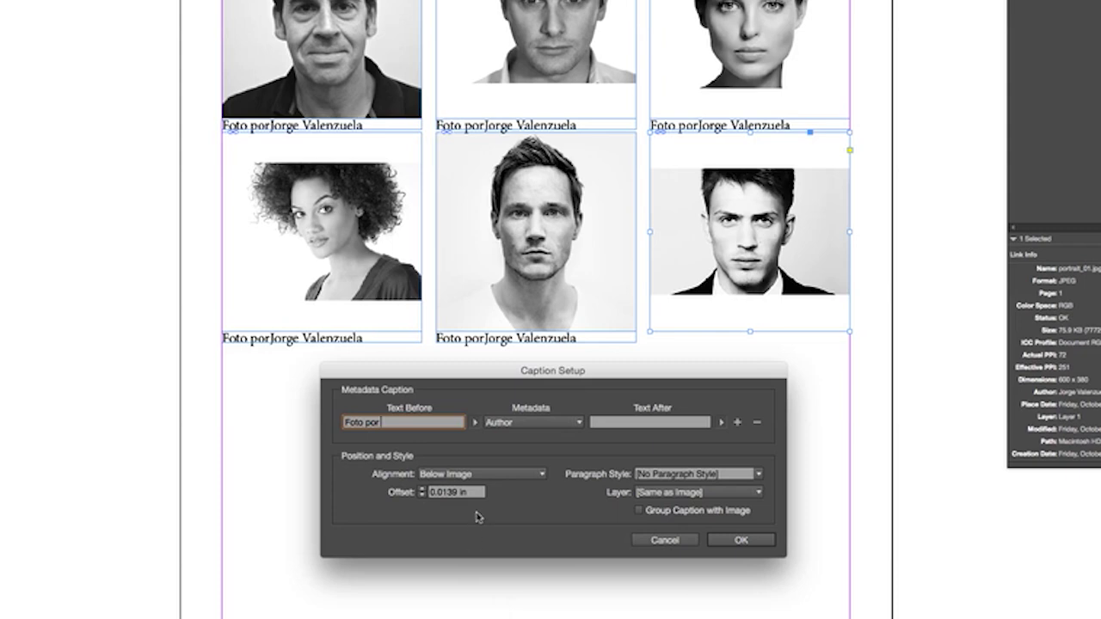
{"action": "left_click", "coordinate": [499, 475]}
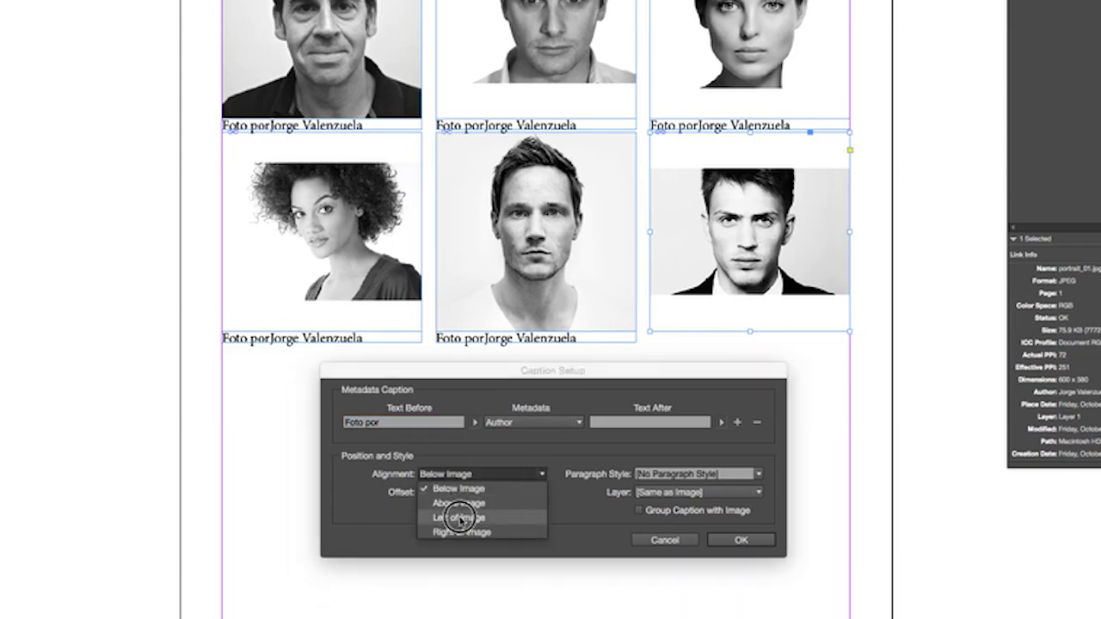
{"action": "left_click", "coordinate": [462, 518]}
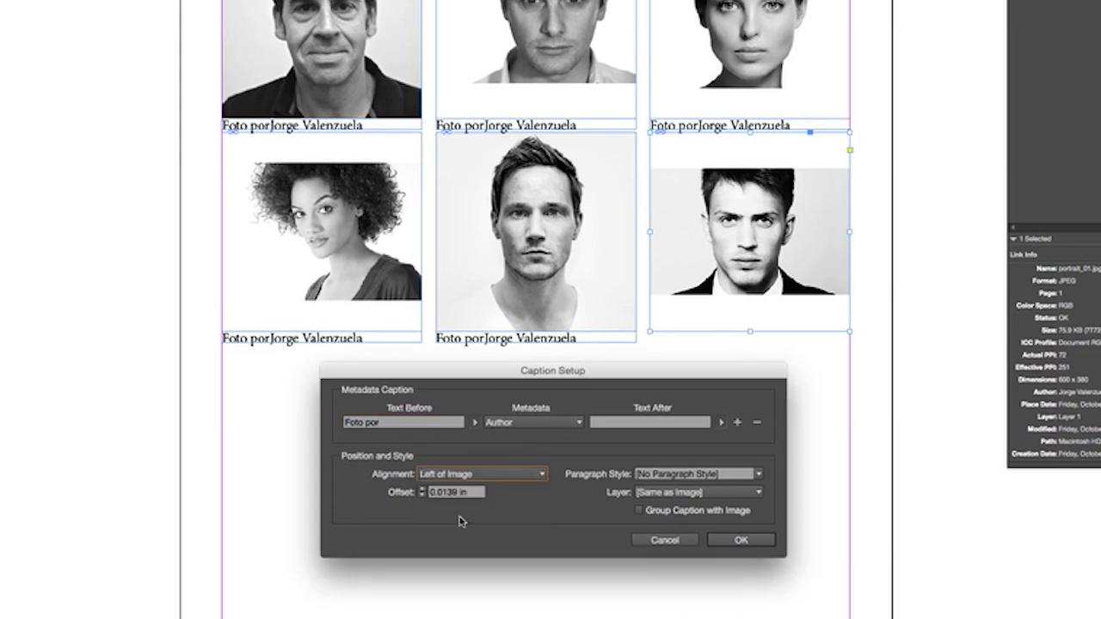
{"action": "left_click", "coordinate": [740, 540]}
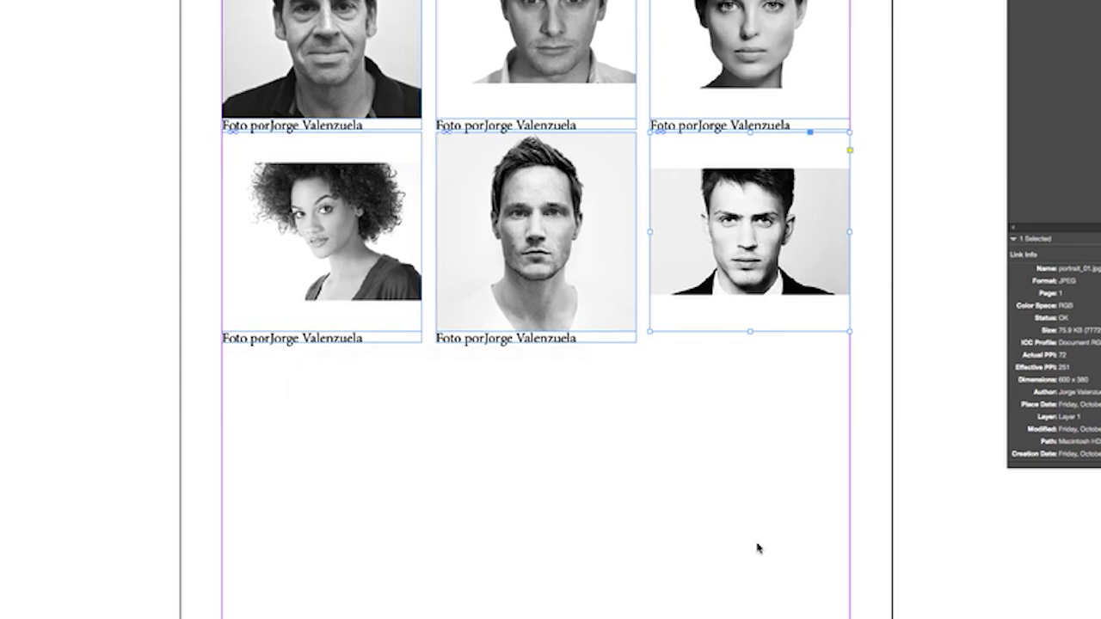
Generate a static caption for the bottom-right portrait and view the result in Preview.
{"action": "left_click_drag", "start_coordinate": [917, 209], "coordinate": [858, 248]}
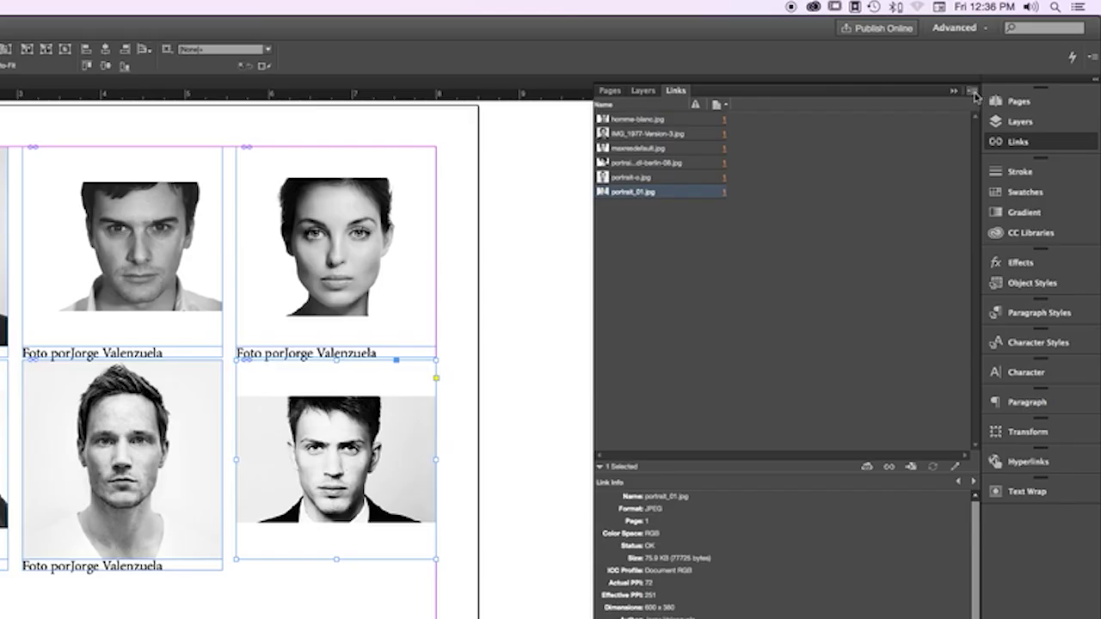
{"action": "left_click", "coordinate": [970, 90]}
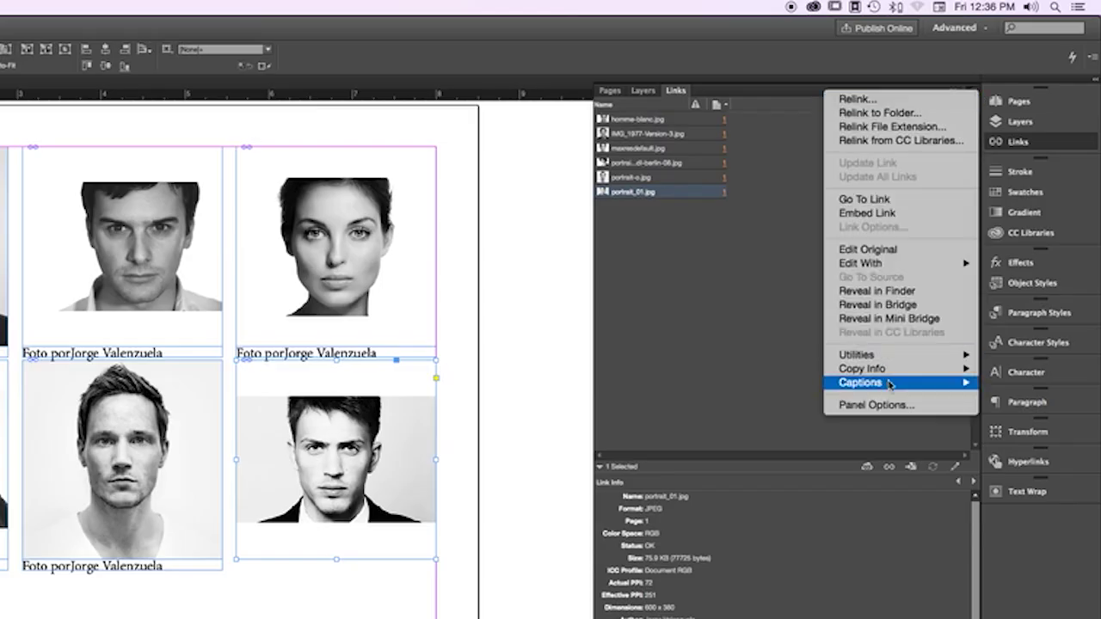
{"action": "mouse_move", "coordinate": [886, 382]}
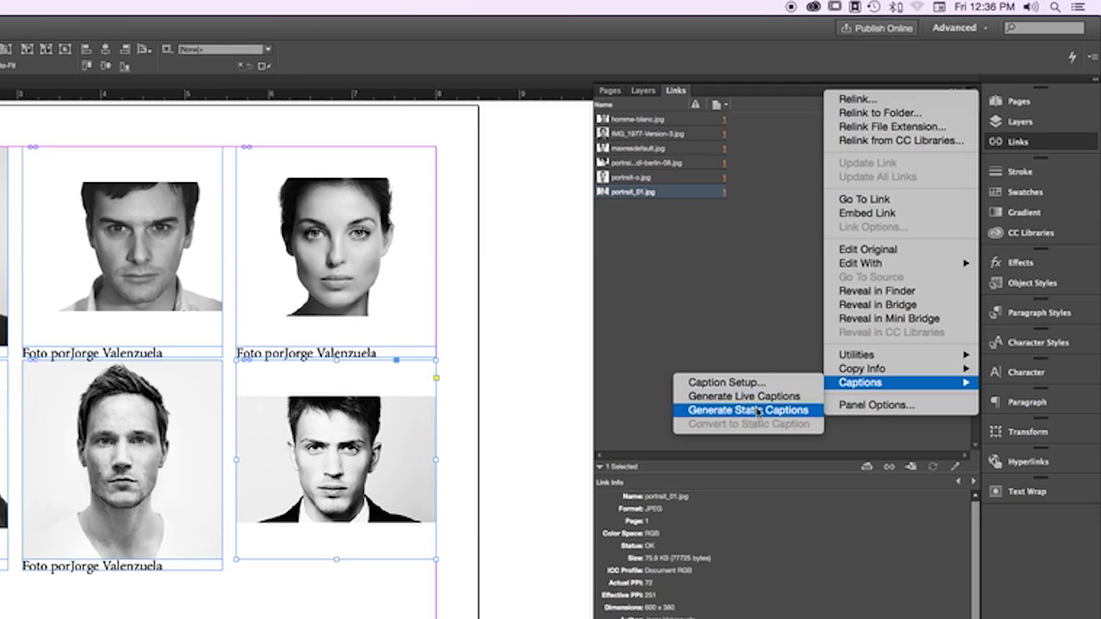
{"action": "left_click", "coordinate": [757, 410]}
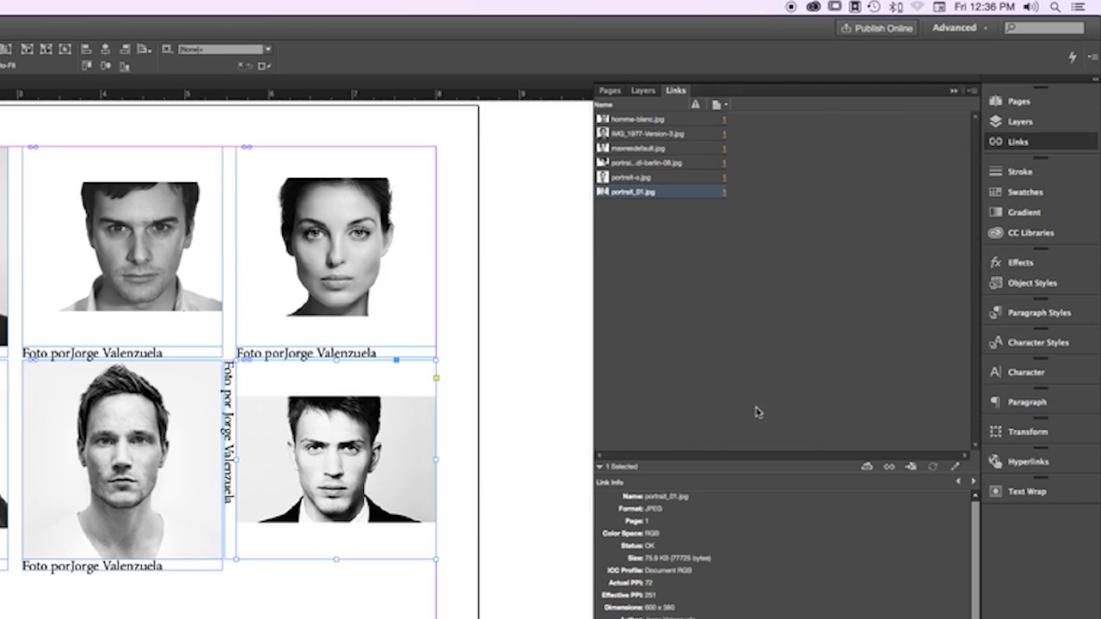
{"action": "left_click", "coordinate": [565, 428]}
{"action": "key", "text": "w"}
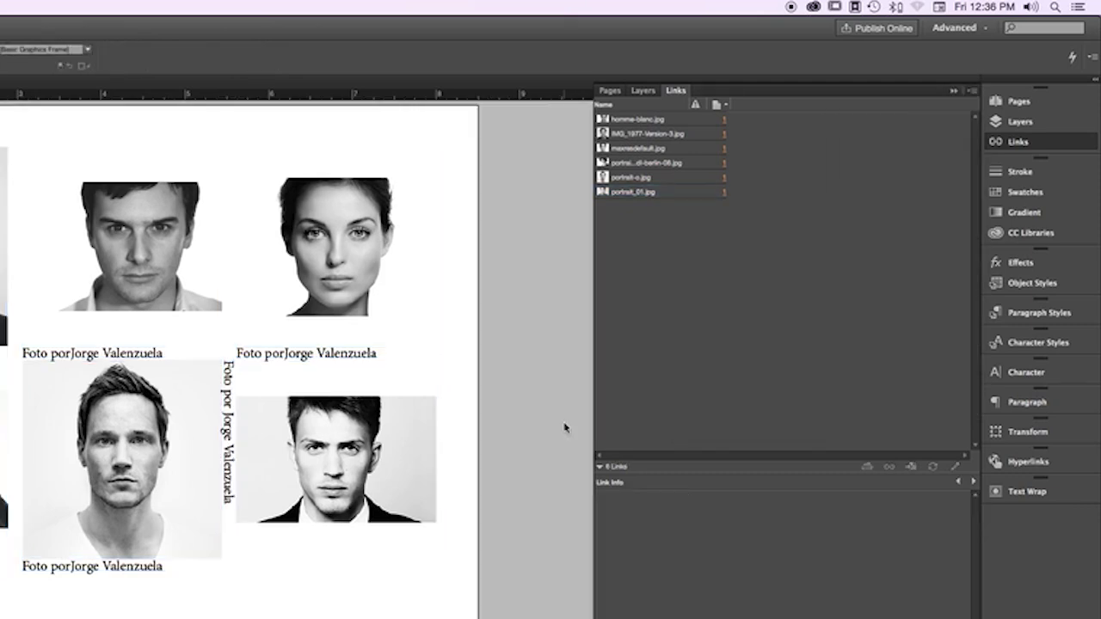